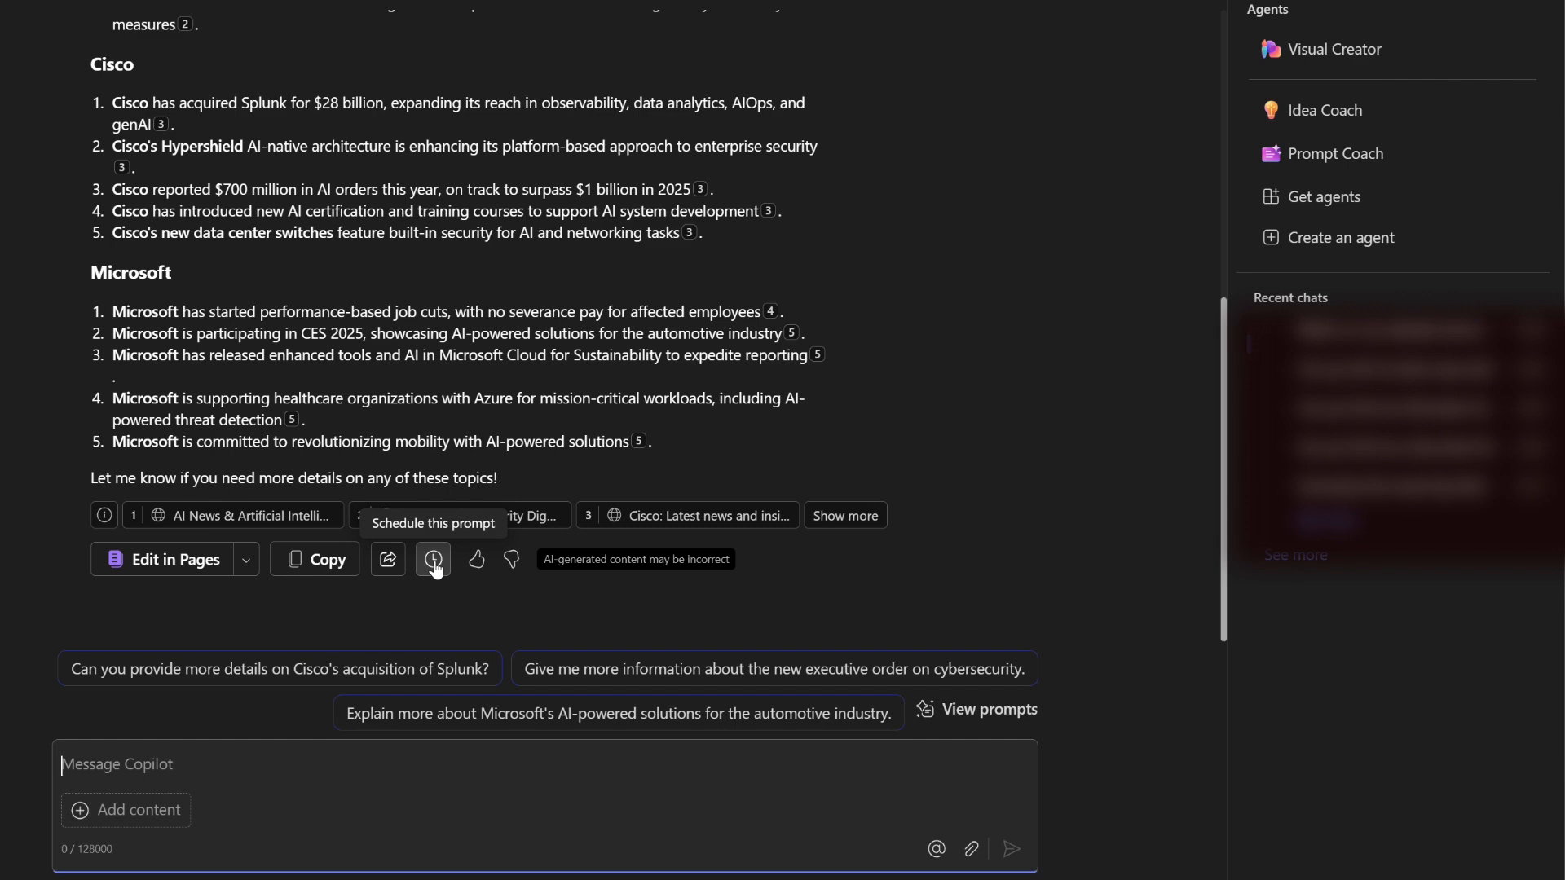
Step: Start scheduling the tech industry news prompt and set the number of times it runs to 9
{"action": "left_click", "coordinate": [434, 560]}
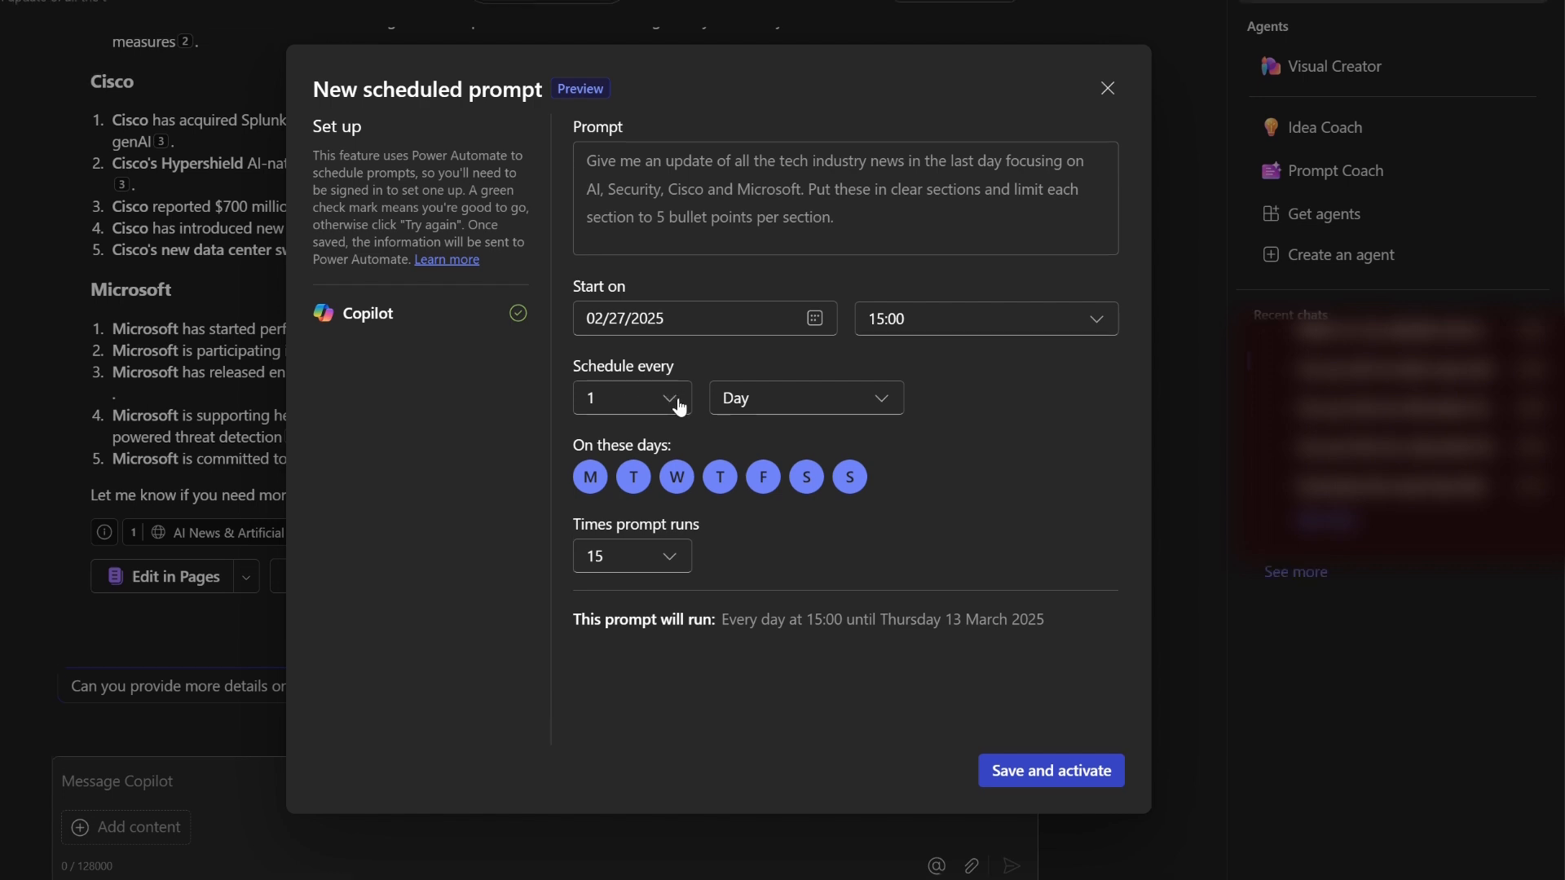
{"action": "left_click", "coordinate": [675, 564]}
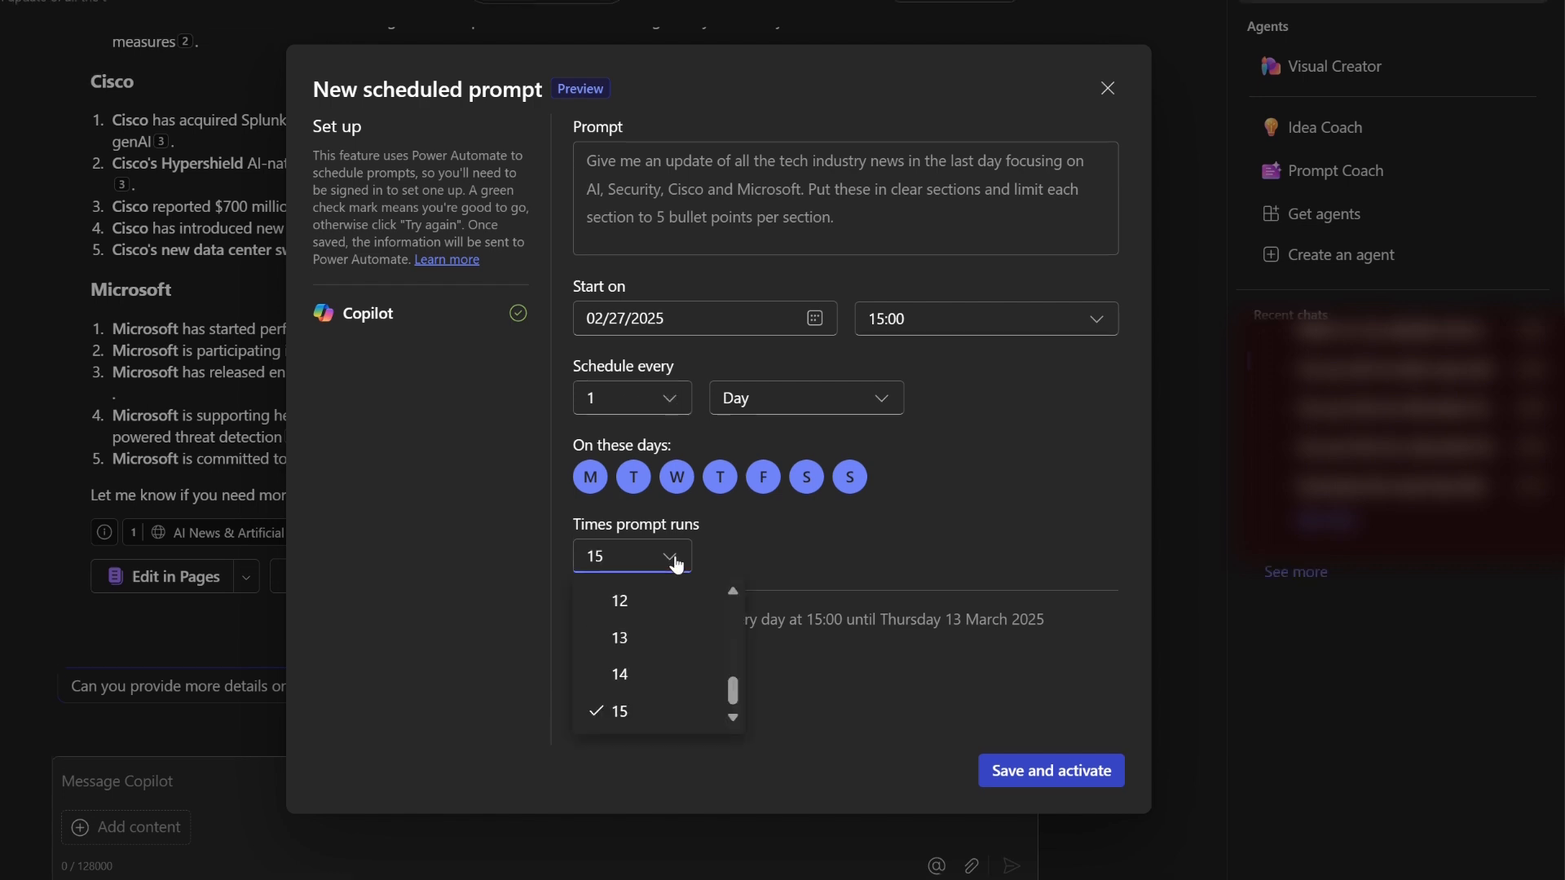
{"action": "left_click", "coordinate": [675, 564]}
{"action": "left_click", "coordinate": [676, 564]}
{"action": "left_click_drag", "start_coordinate": [733, 699], "coordinate": [729, 665]}
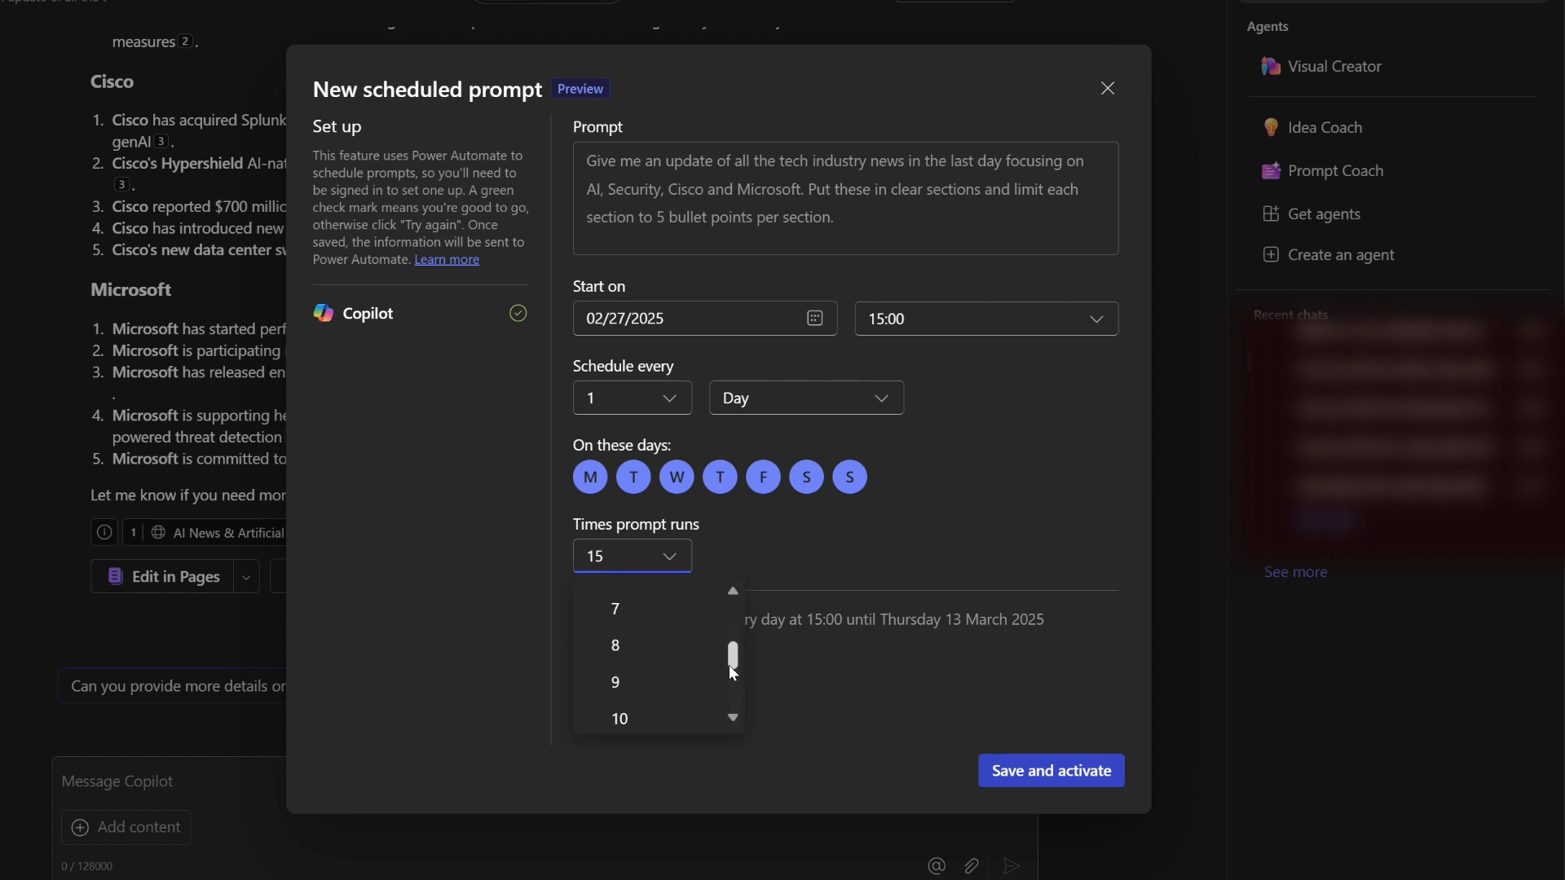
{"action": "left_click", "coordinate": [624, 696]}
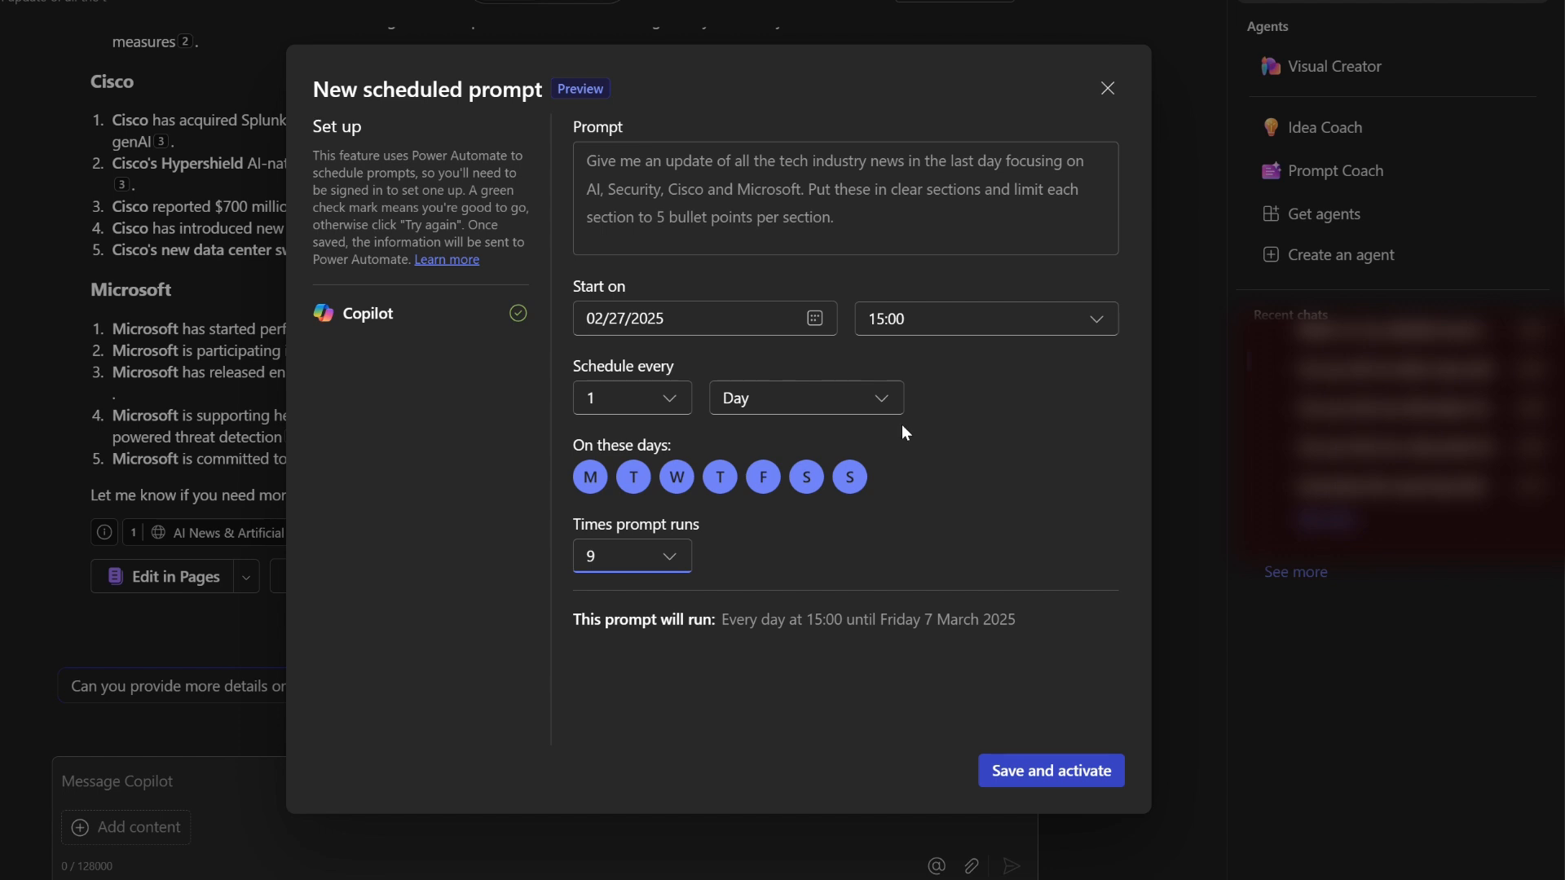
Step: Exclude Saturday and Sunday from the days on which the scheduled prompt runs
{"action": "left_click", "coordinate": [882, 402]}
{"action": "left_click", "coordinate": [884, 405]}
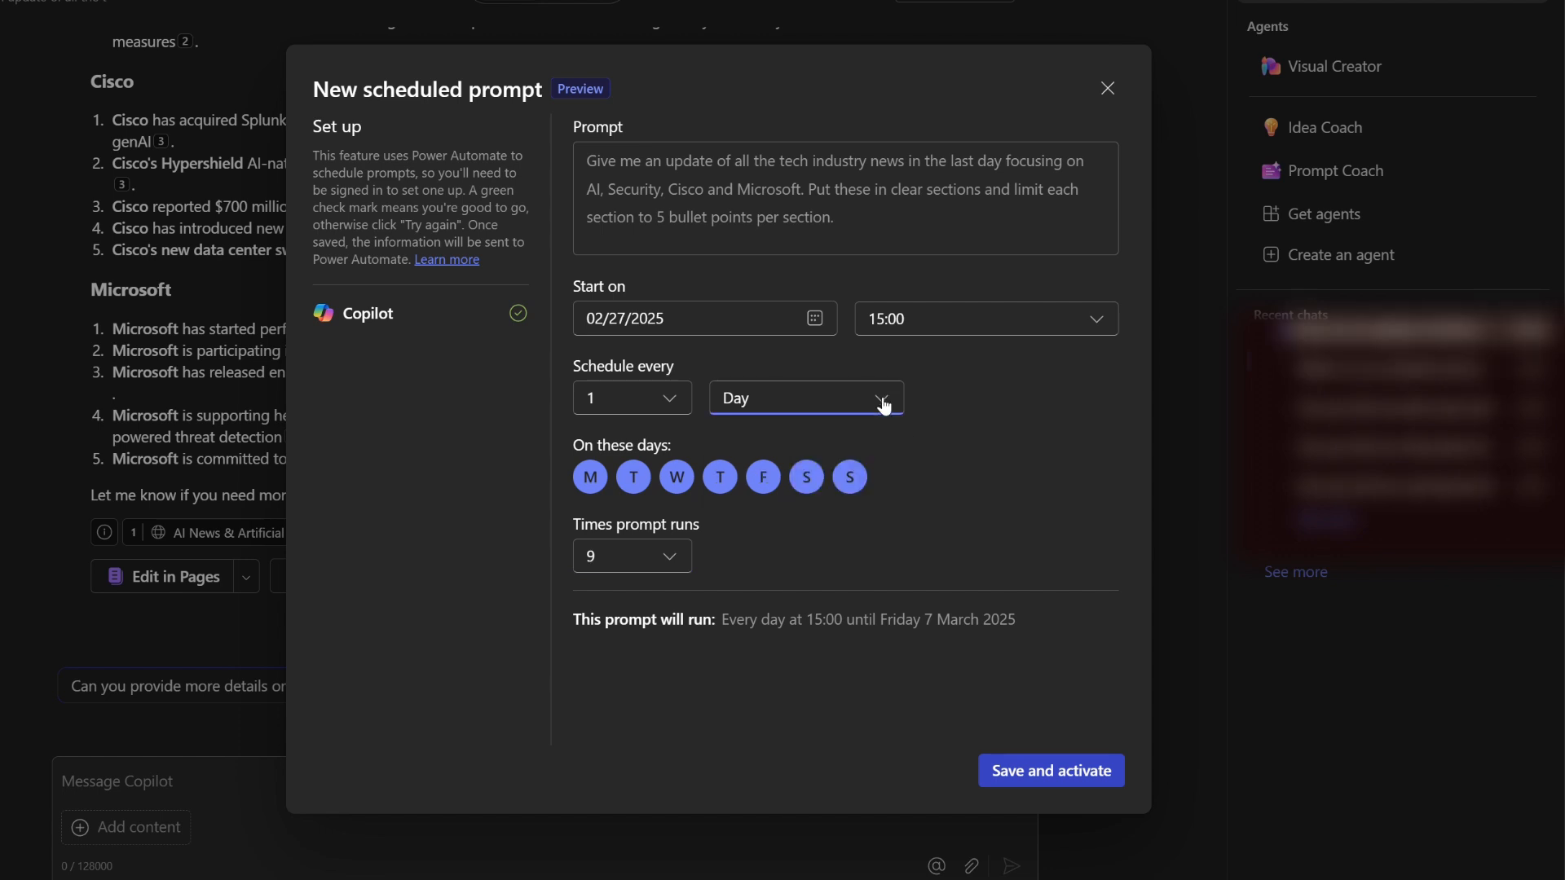
{"action": "left_click", "coordinate": [849, 479]}
{"action": "left_click", "coordinate": [806, 480]}
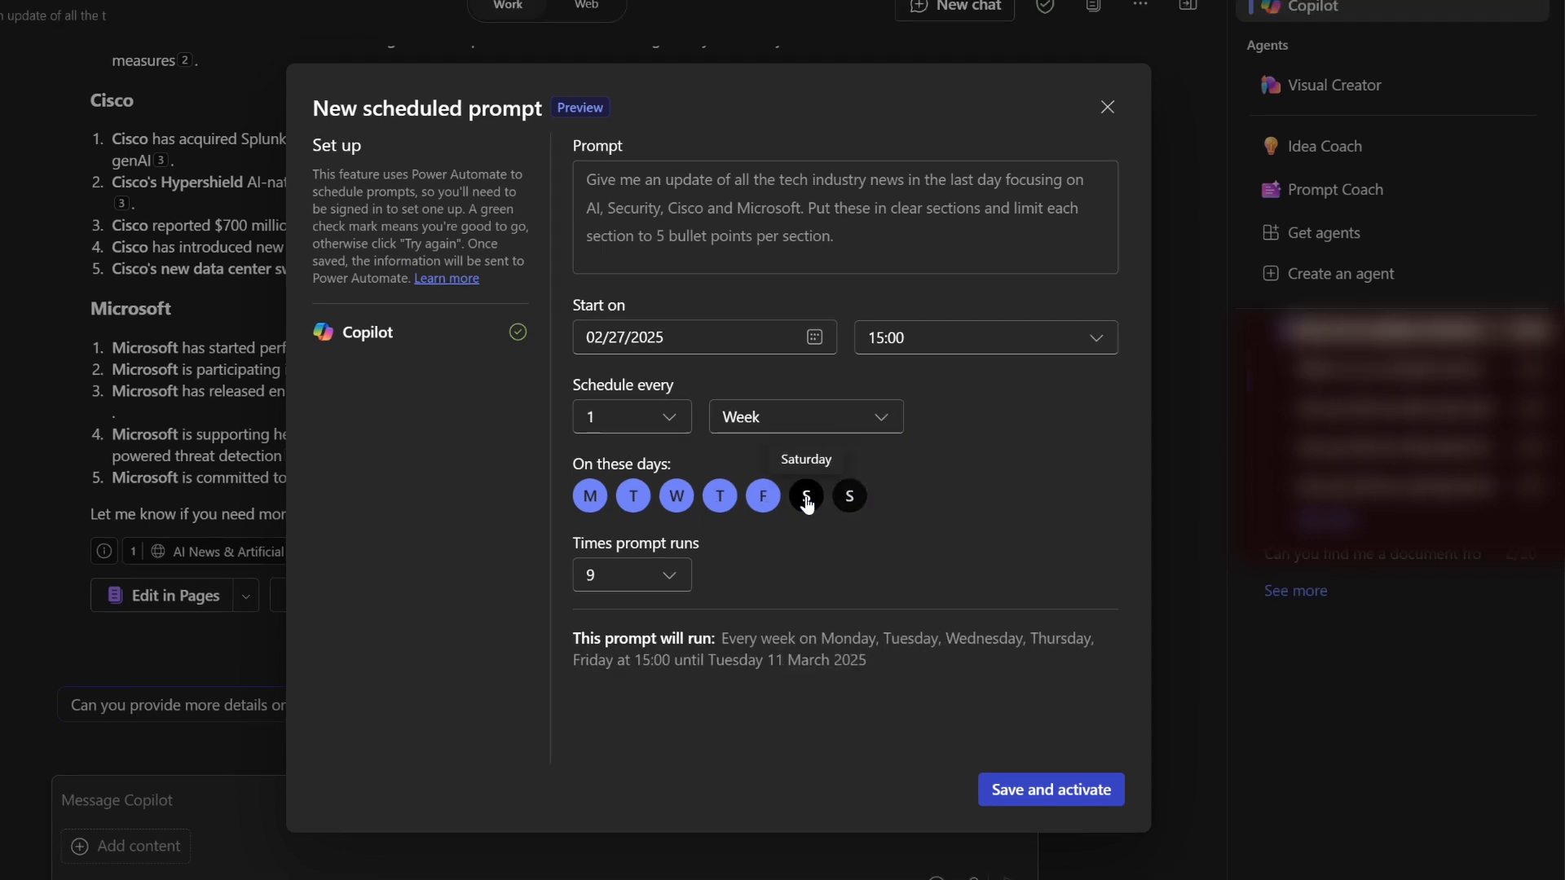
Step: Check the available start times and set the number of times the prompt runs to 15
{"action": "left_click", "coordinate": [1093, 339]}
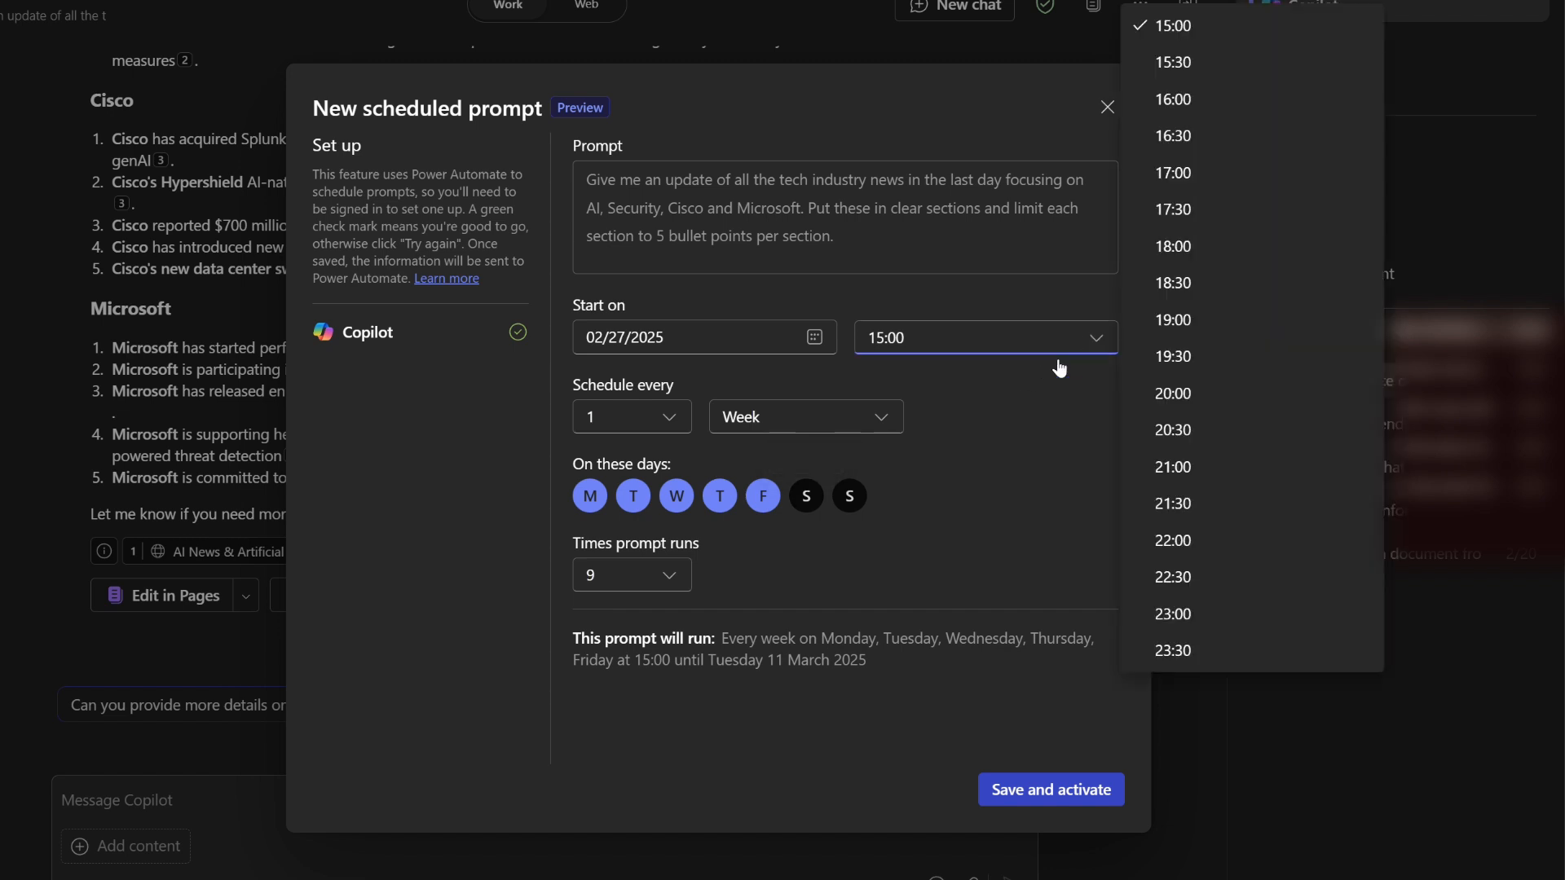
{"action": "left_click", "coordinate": [668, 576]}
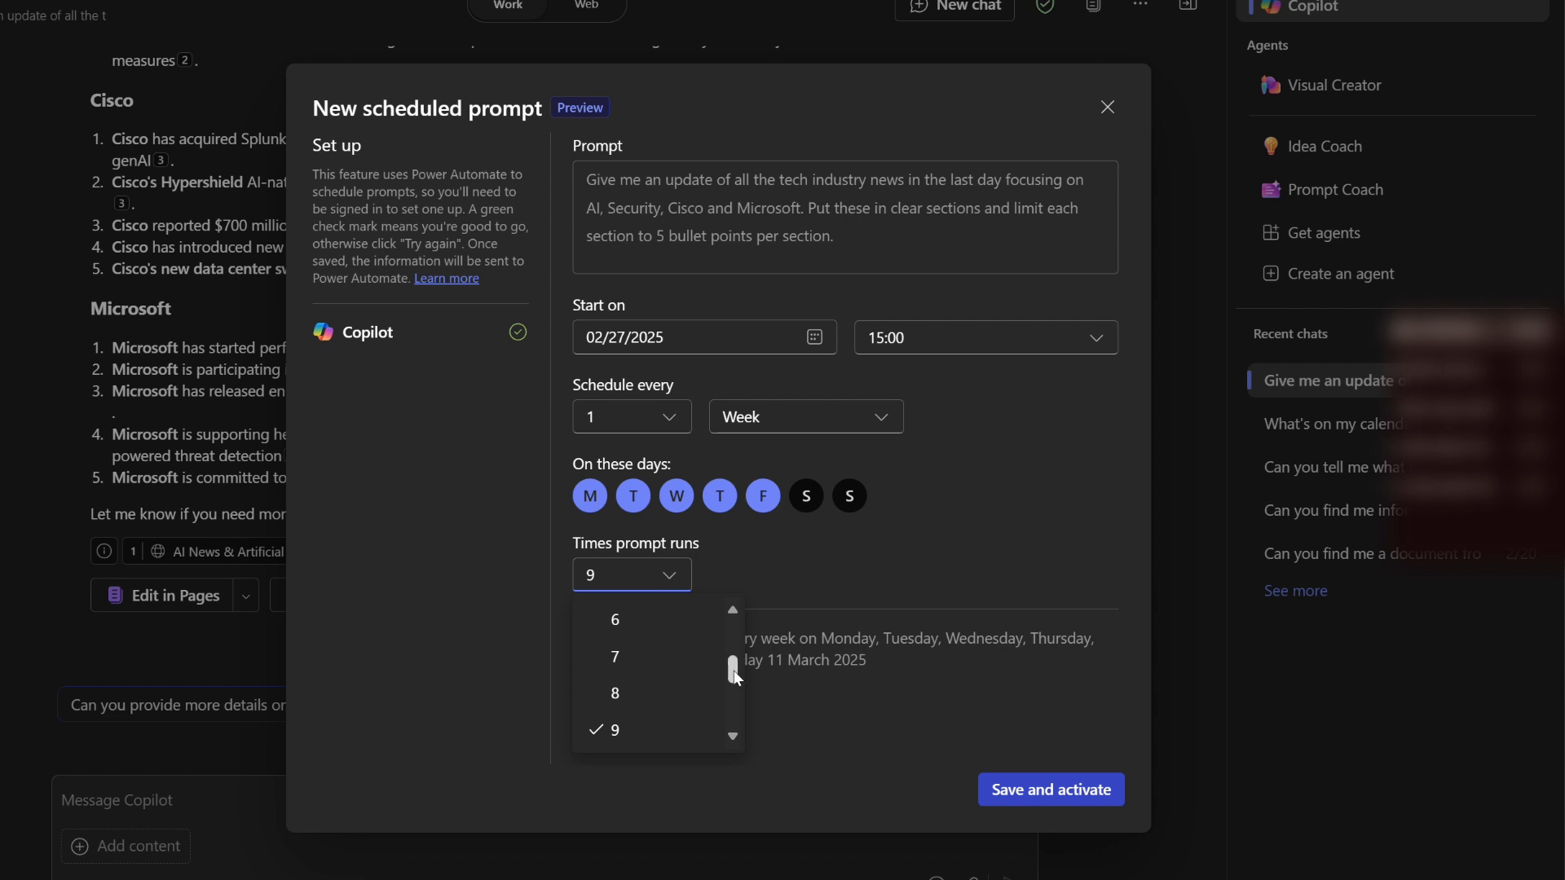
{"action": "scroll", "coordinate": [732, 721], "scroll_direction": "down", "scroll_amount": 2}
{"action": "left_click", "coordinate": [734, 738]}
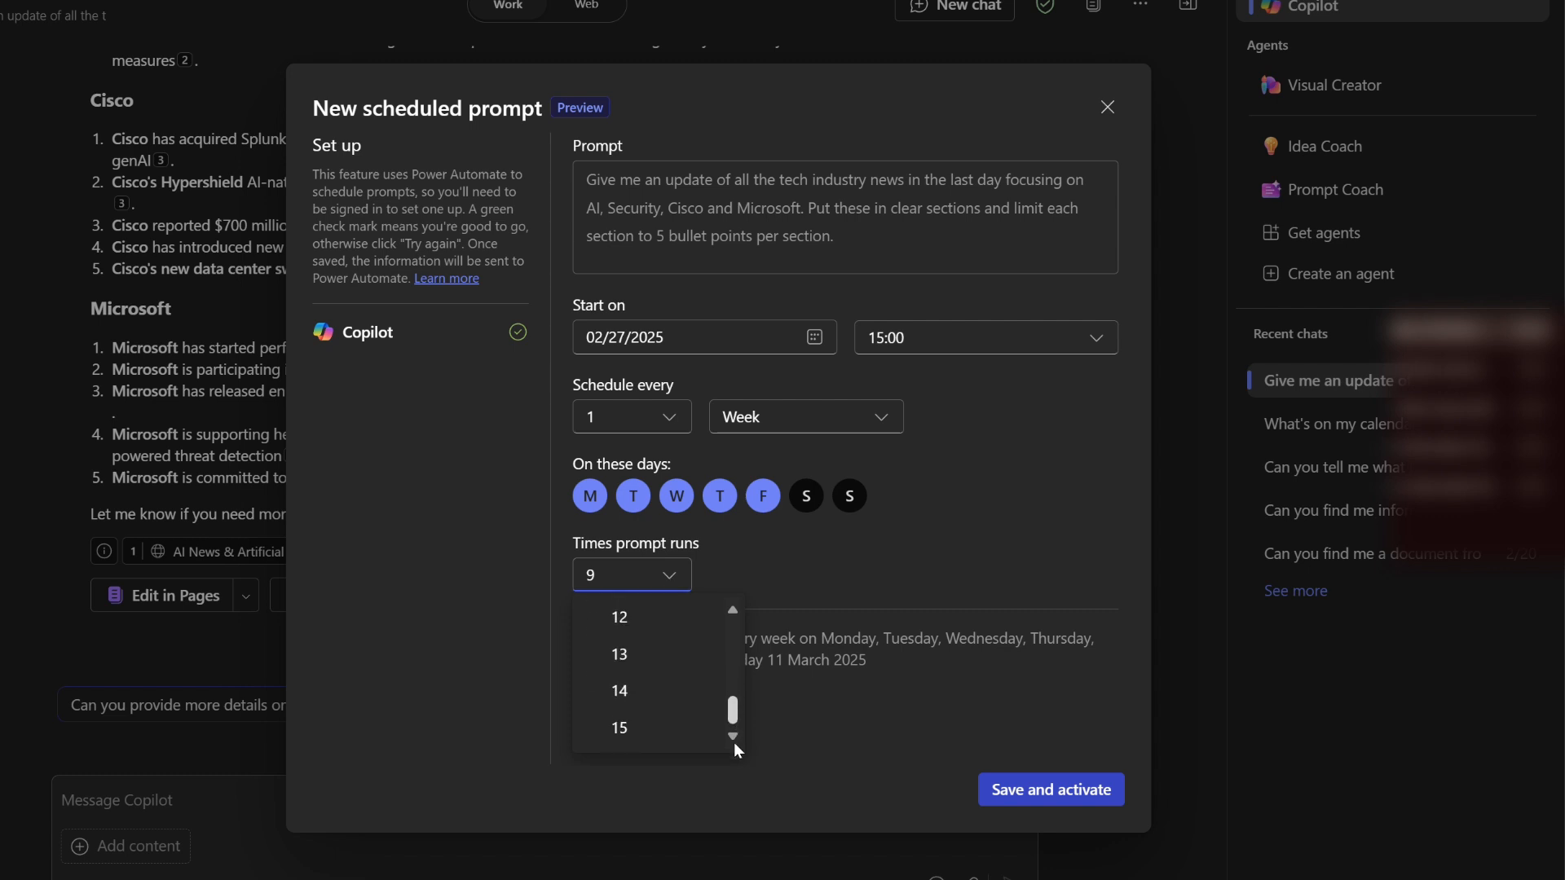
{"action": "left_click", "coordinate": [637, 732]}
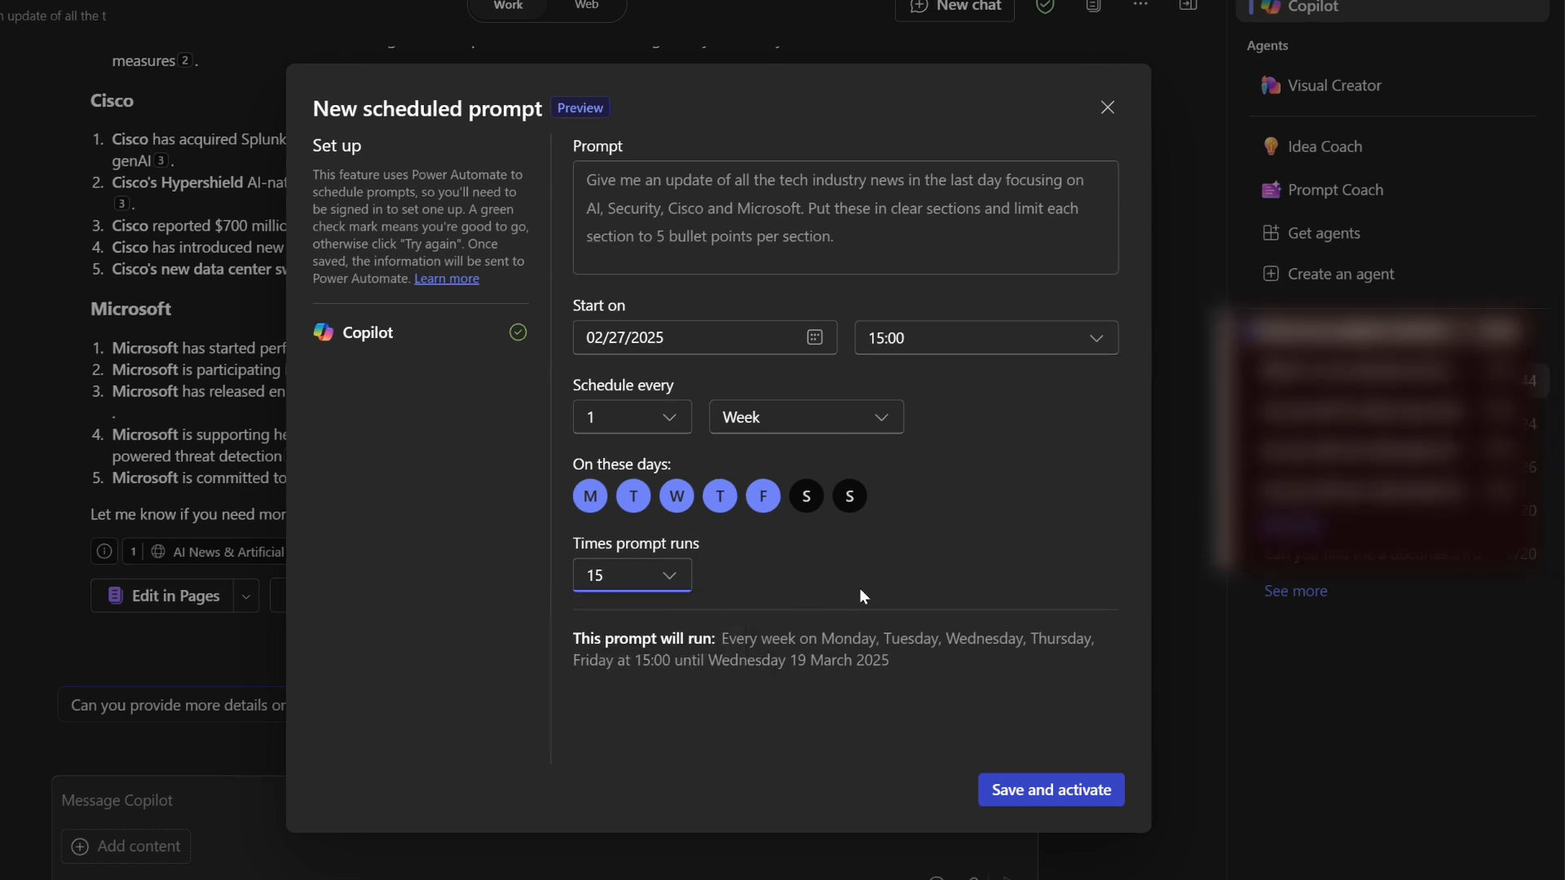
Step: Set the schedule to start on 02/28/2025 at 09:00, and save and activate the scheduled prompt
{"action": "left_click", "coordinate": [1094, 338]}
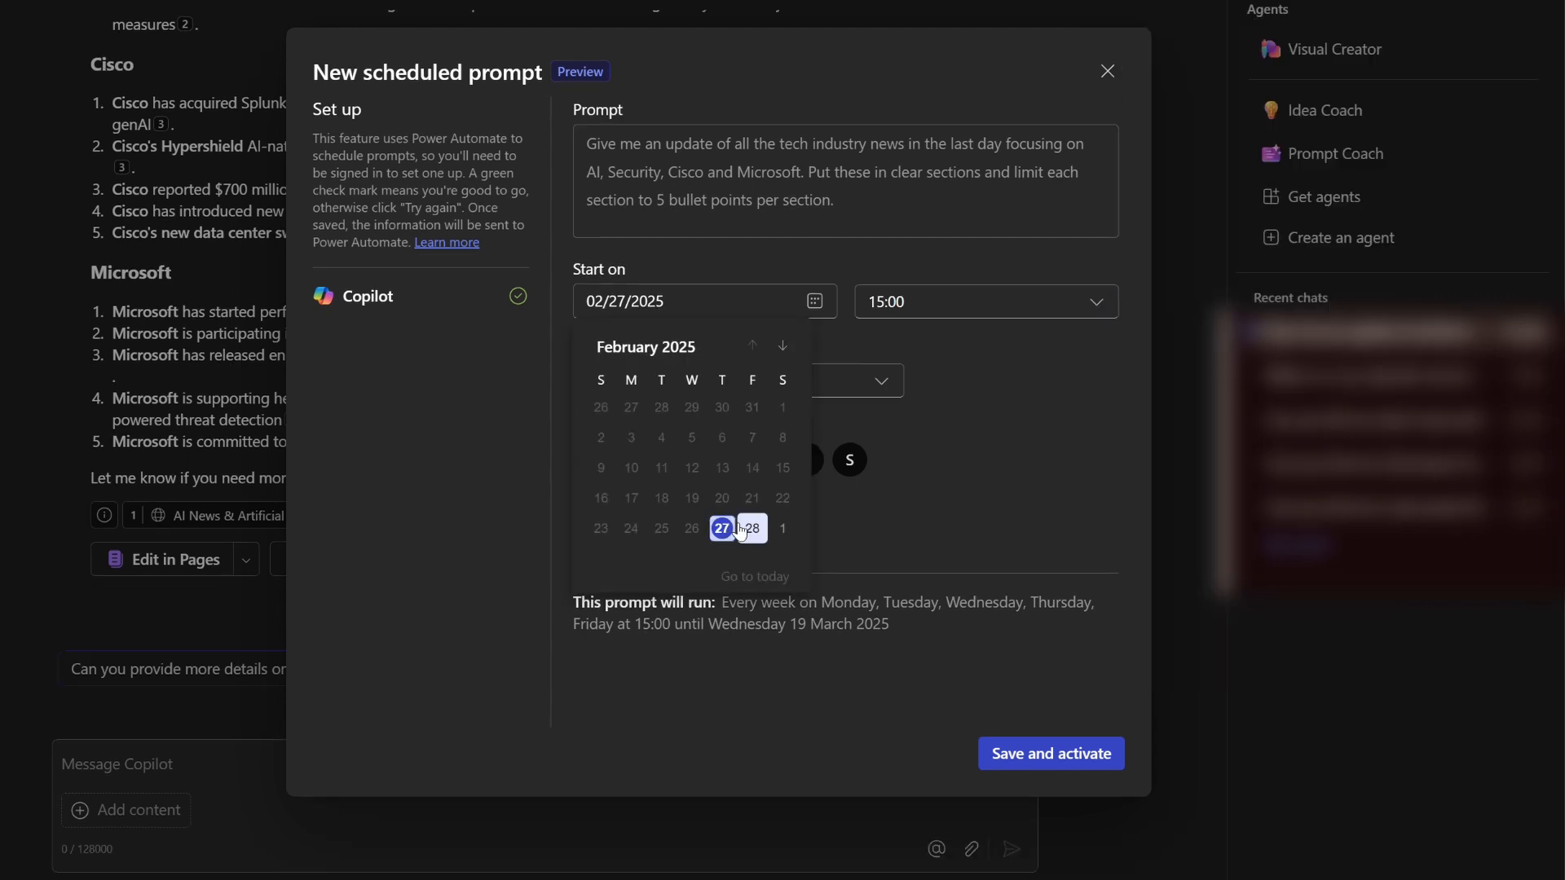
{"action": "left_click", "coordinate": [751, 529]}
{"action": "left_click", "coordinate": [933, 313]}
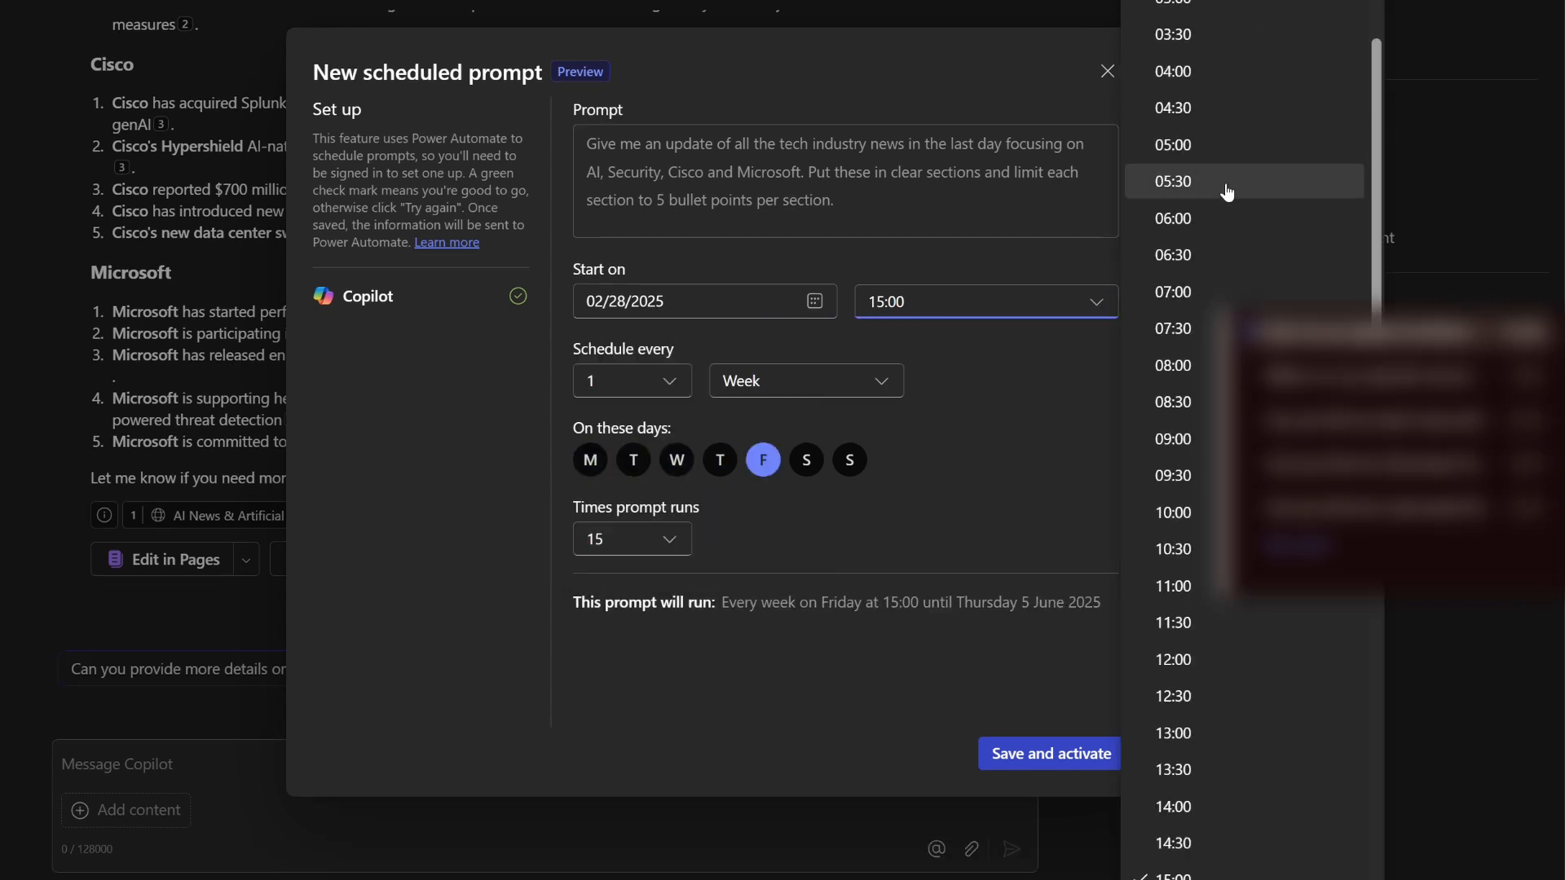
{"action": "left_click", "coordinate": [1180, 439]}
{"action": "left_click", "coordinate": [1081, 754]}
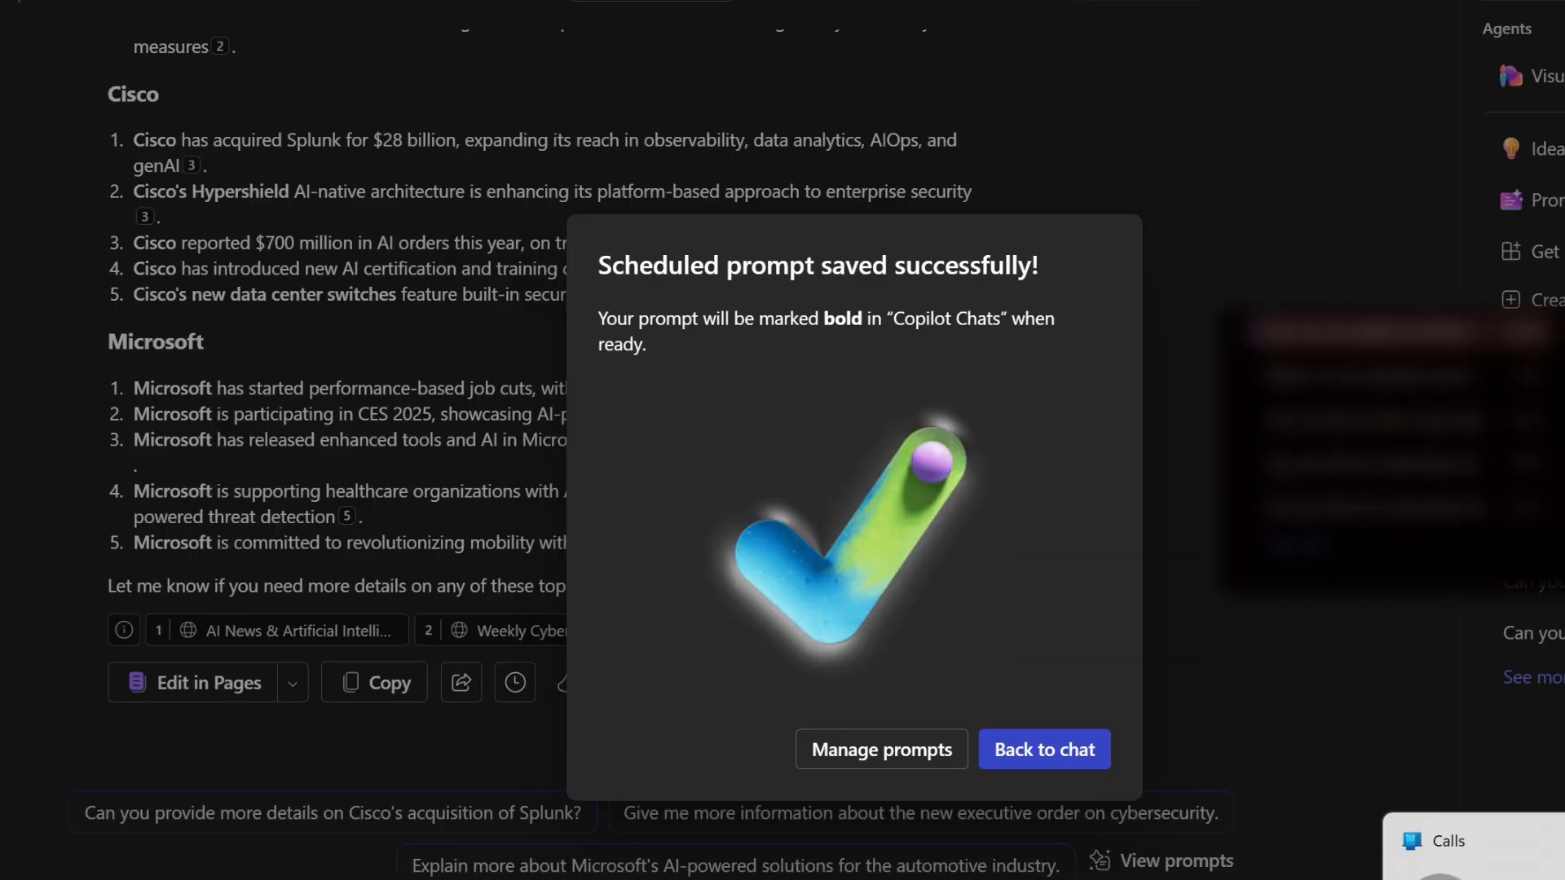
Step: Go from the scheduled prompts manager to Power Automate and open the tech industry news flow for editing
{"action": "left_click", "coordinate": [862, 758]}
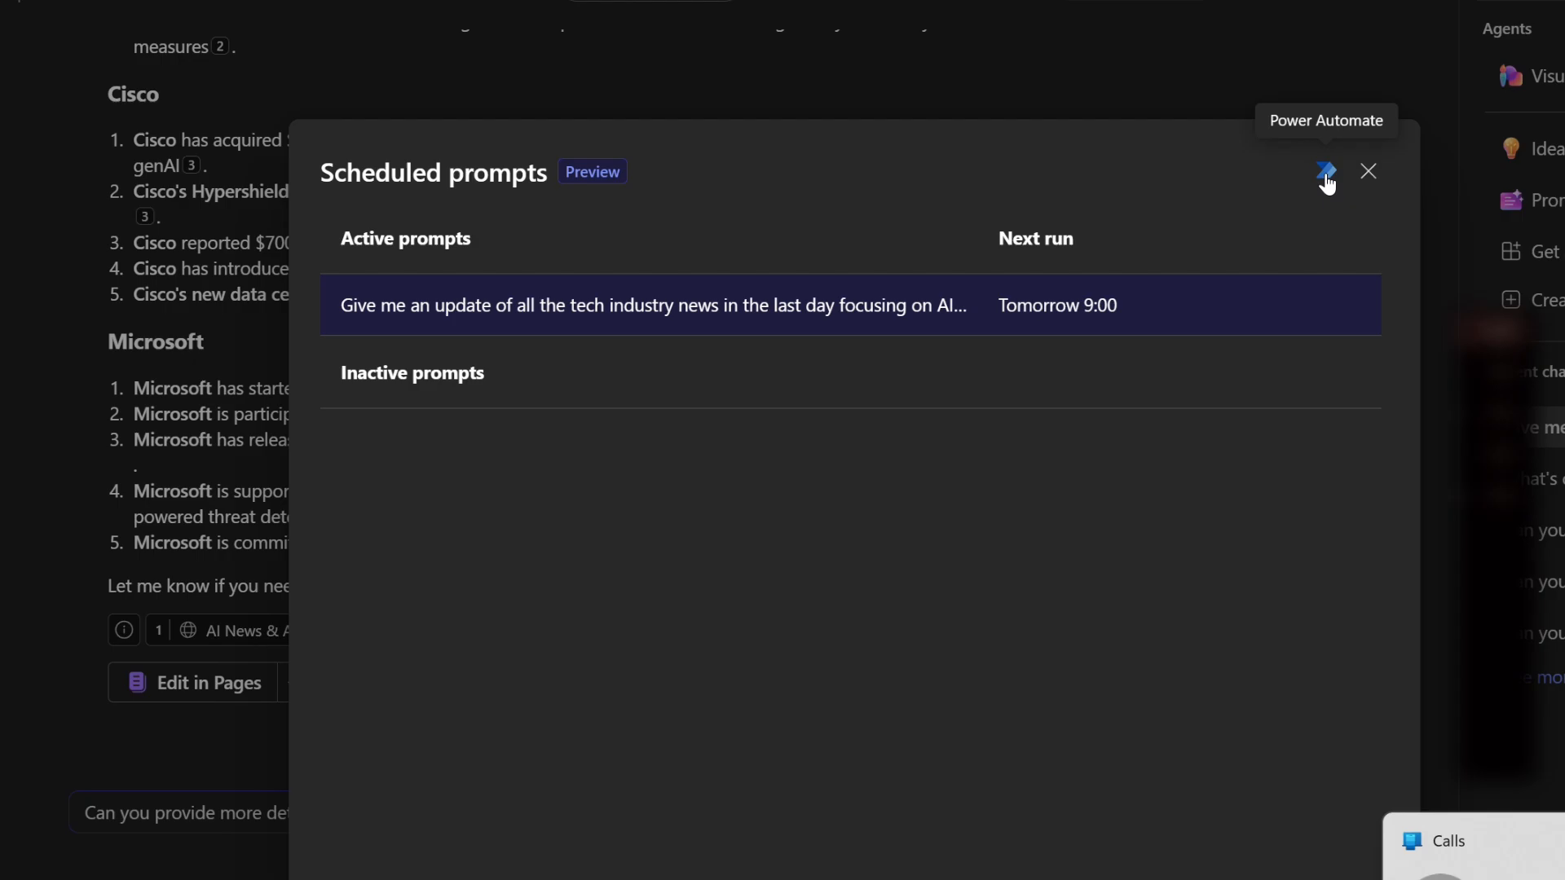
{"action": "left_click", "coordinate": [1326, 173]}
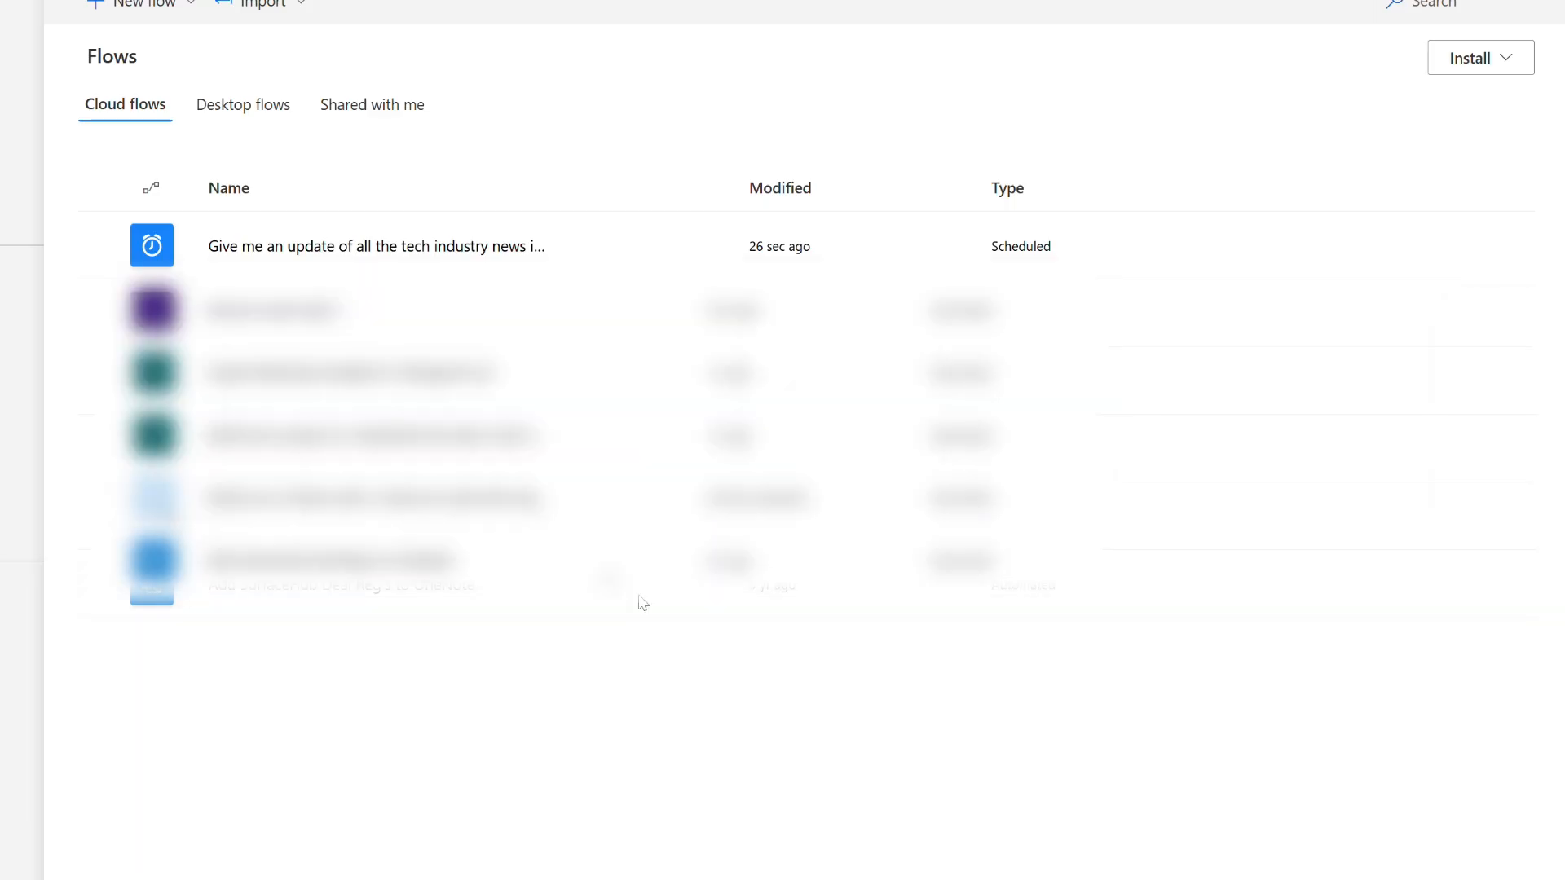
{"action": "left_click", "coordinate": [307, 246]}
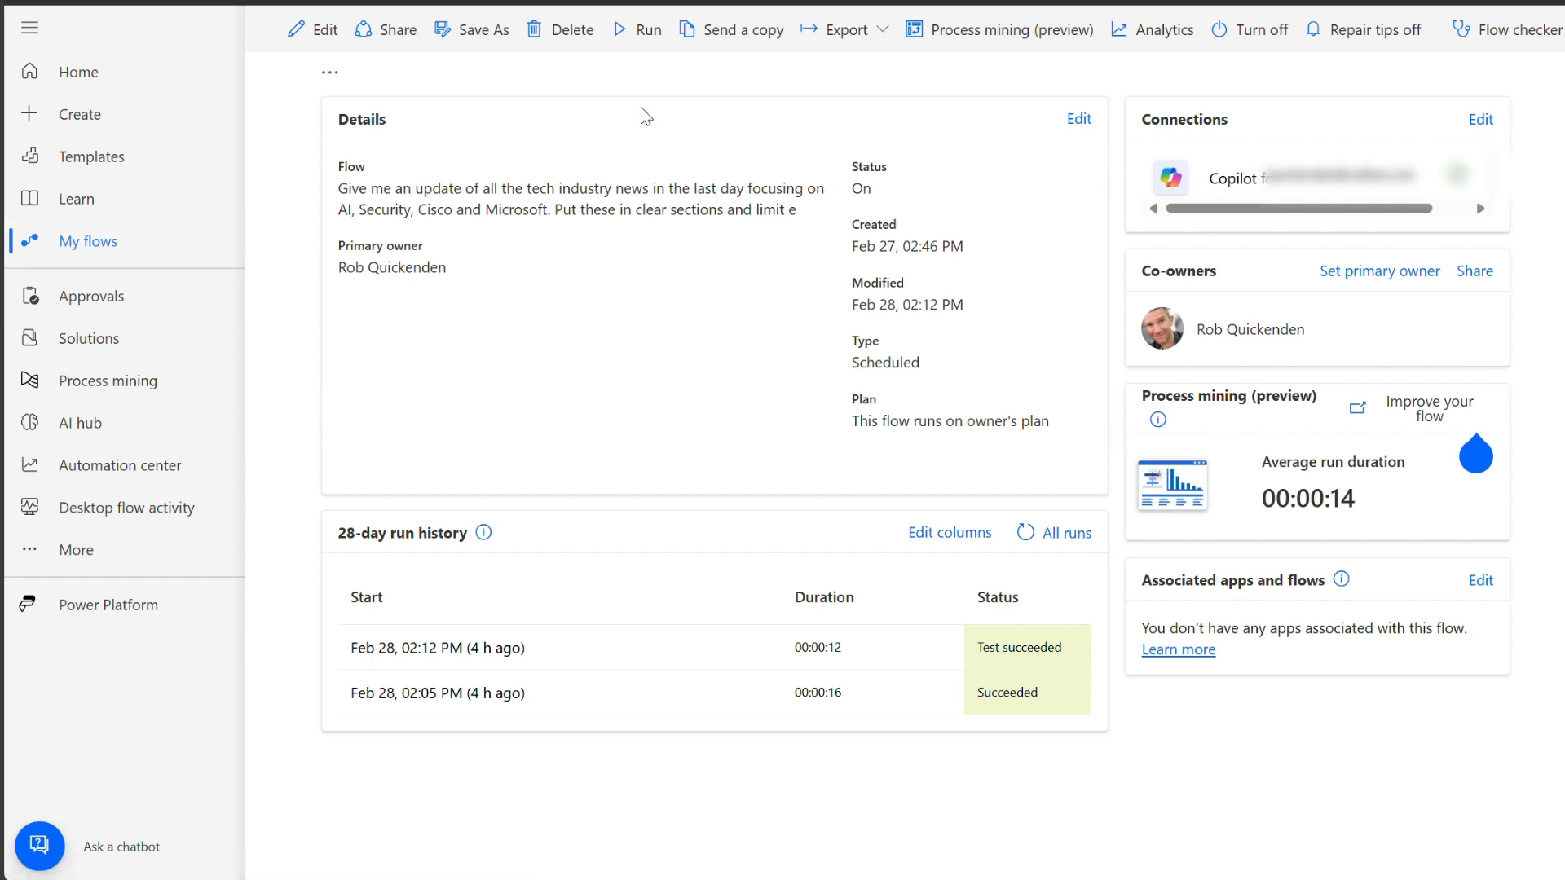
{"action": "left_click", "coordinate": [321, 33]}
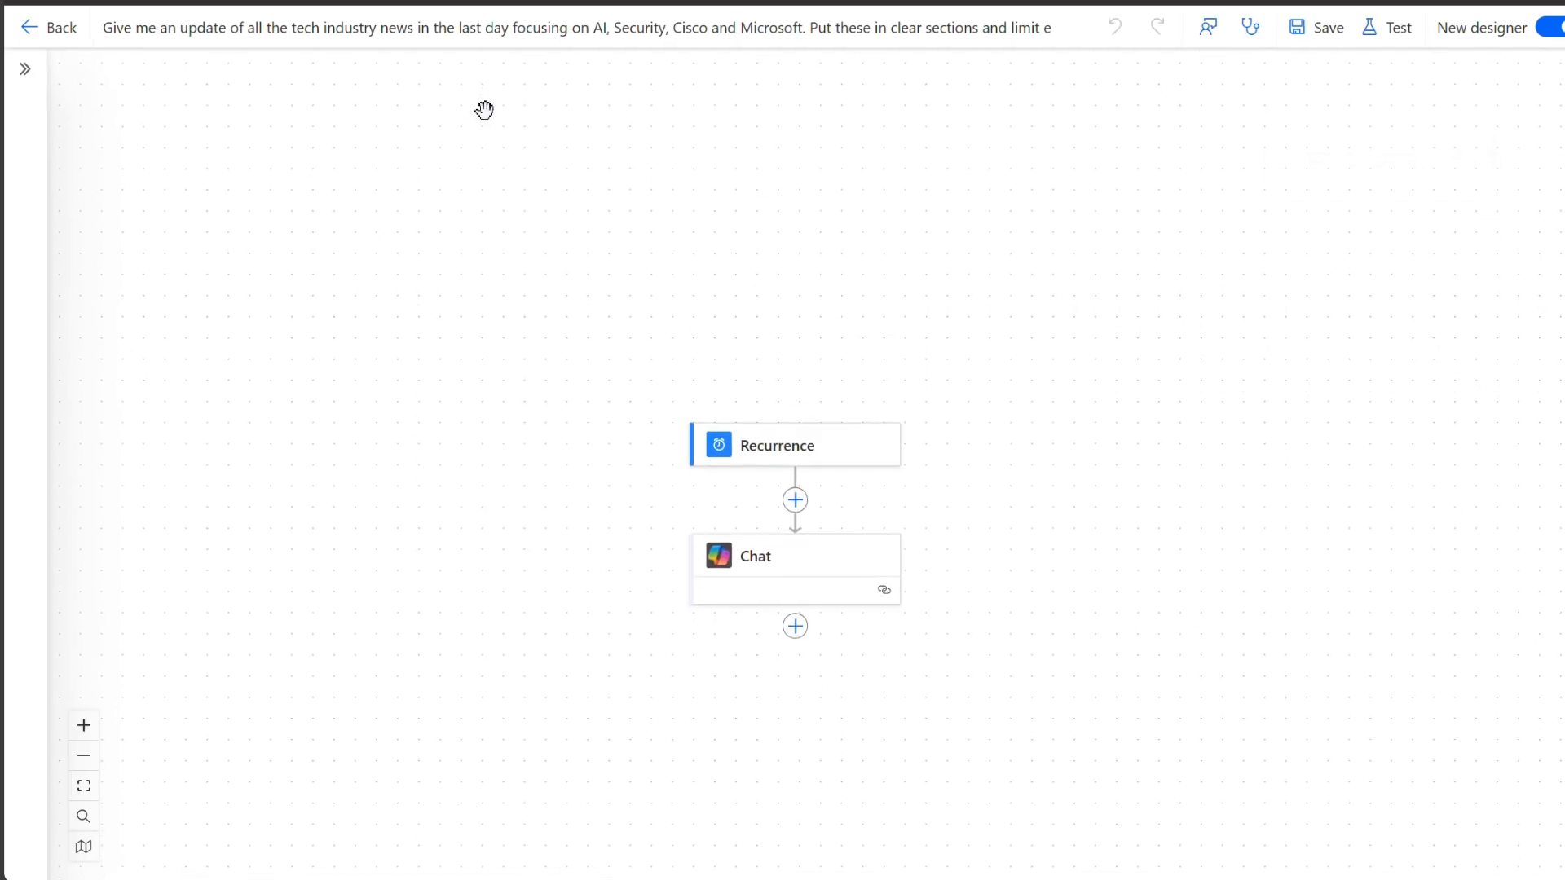
Step: Review the Recurrence trigger's parameters, settings with trigger conditions, and code, and close its details
{"action": "left_click", "coordinate": [785, 456]}
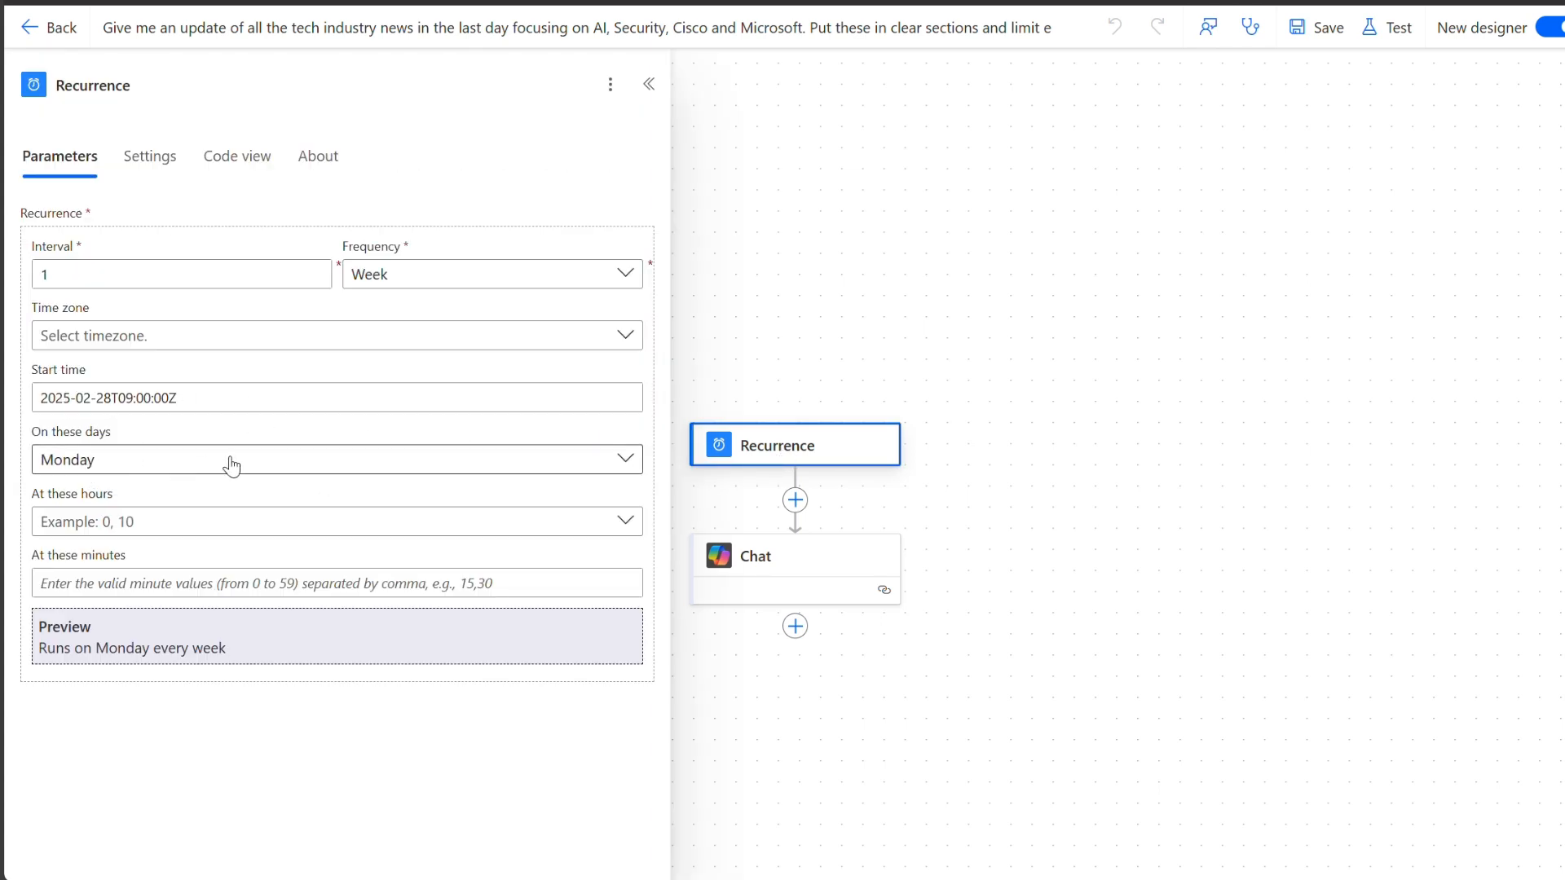
{"action": "left_click", "coordinate": [149, 158]}
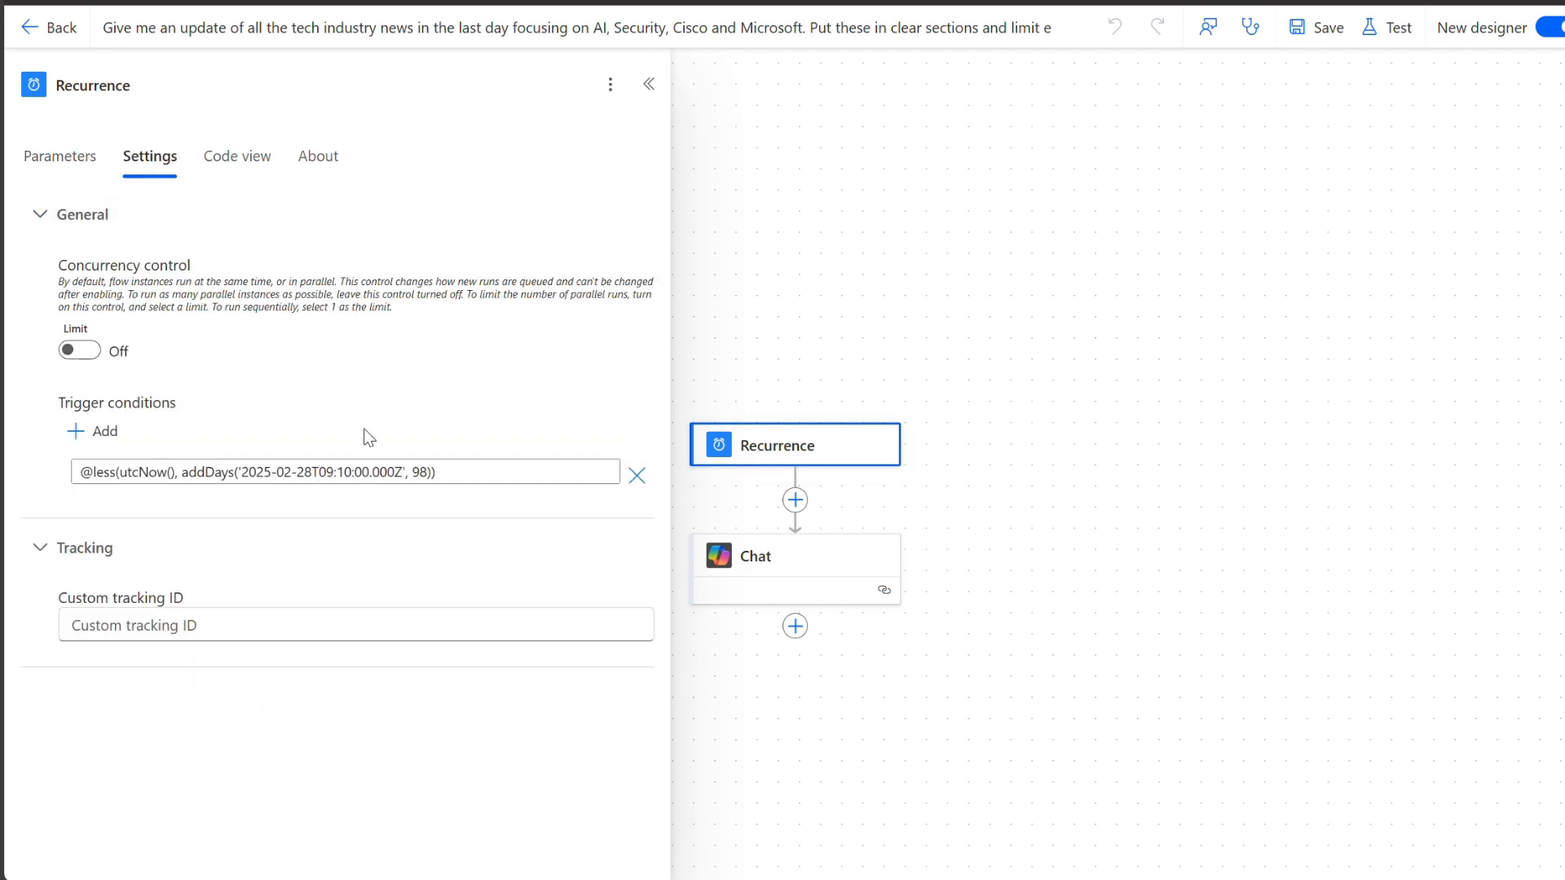
{"action": "left_click", "coordinate": [234, 156]}
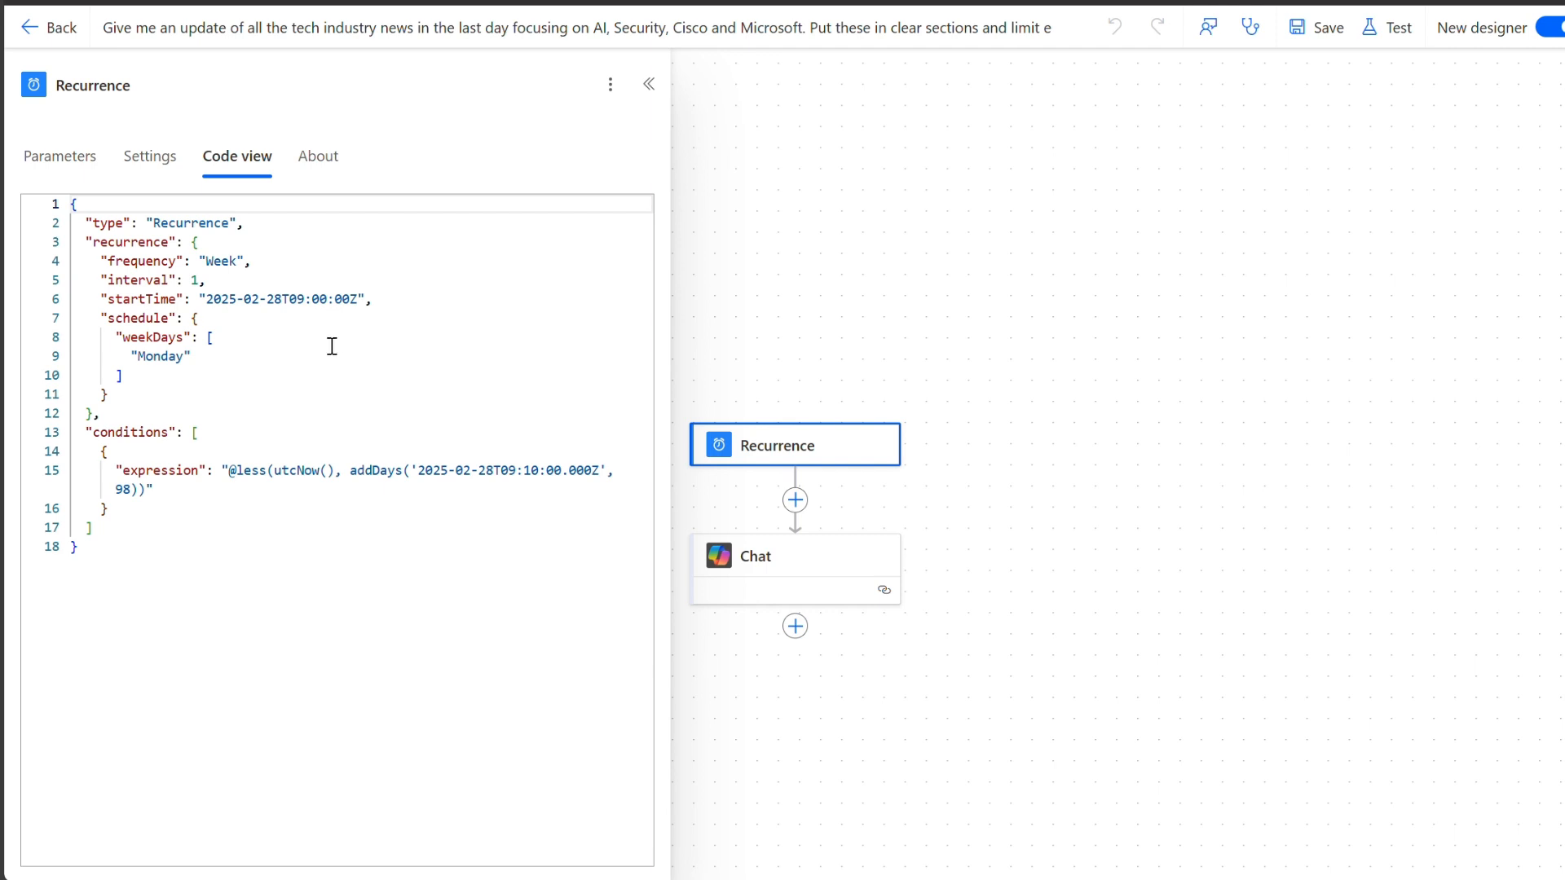
{"action": "left_click", "coordinate": [650, 84]}
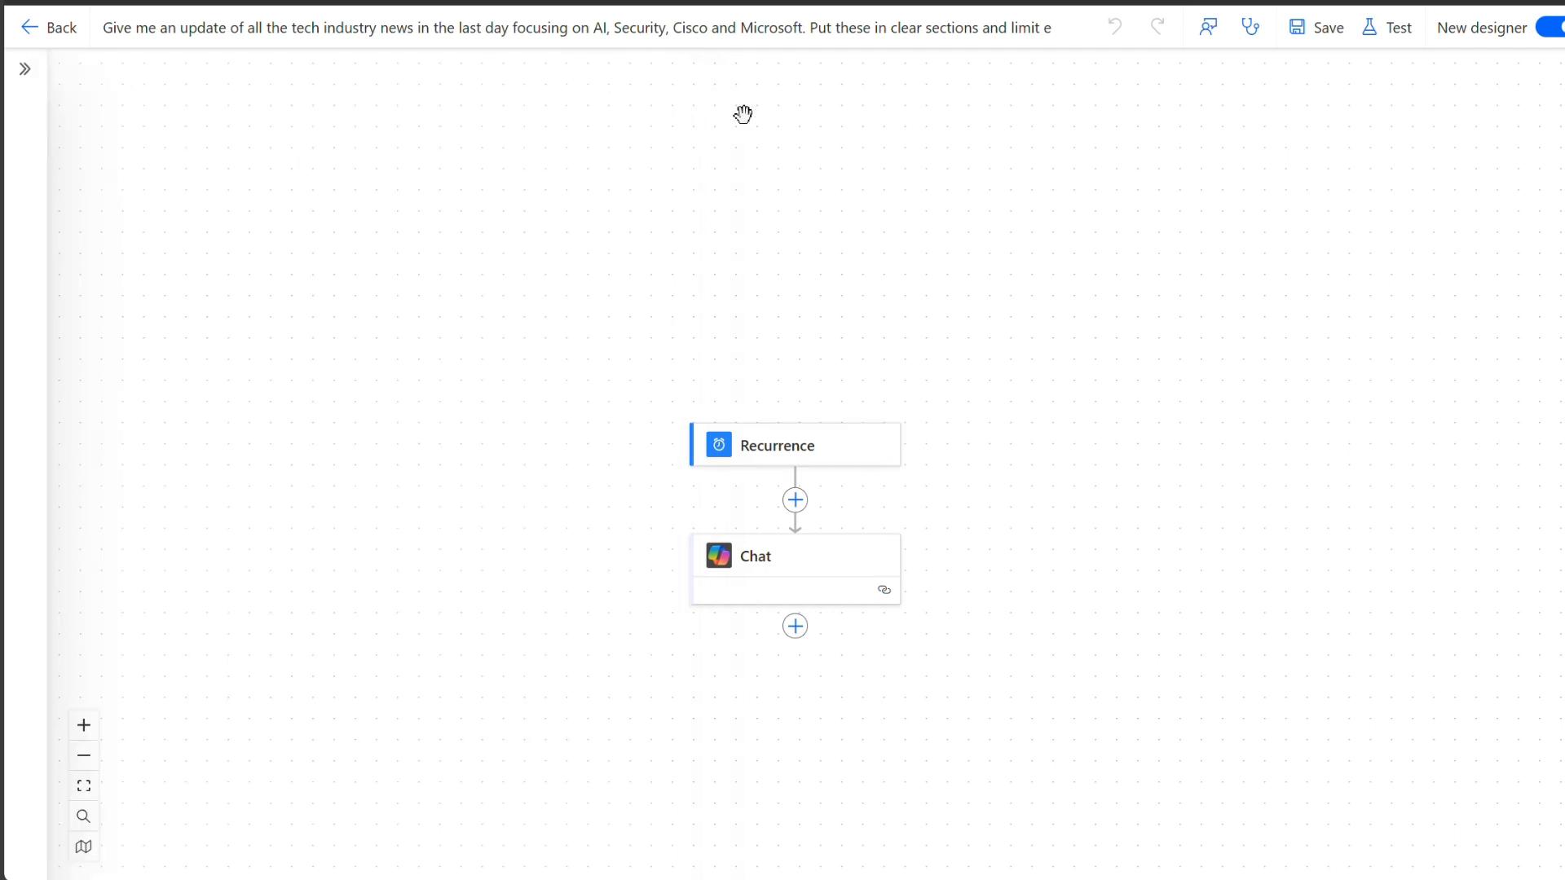
Step: Examine the Chat action's message, scenario, available advanced parameters, option sets and connection details
{"action": "left_click", "coordinate": [812, 575]}
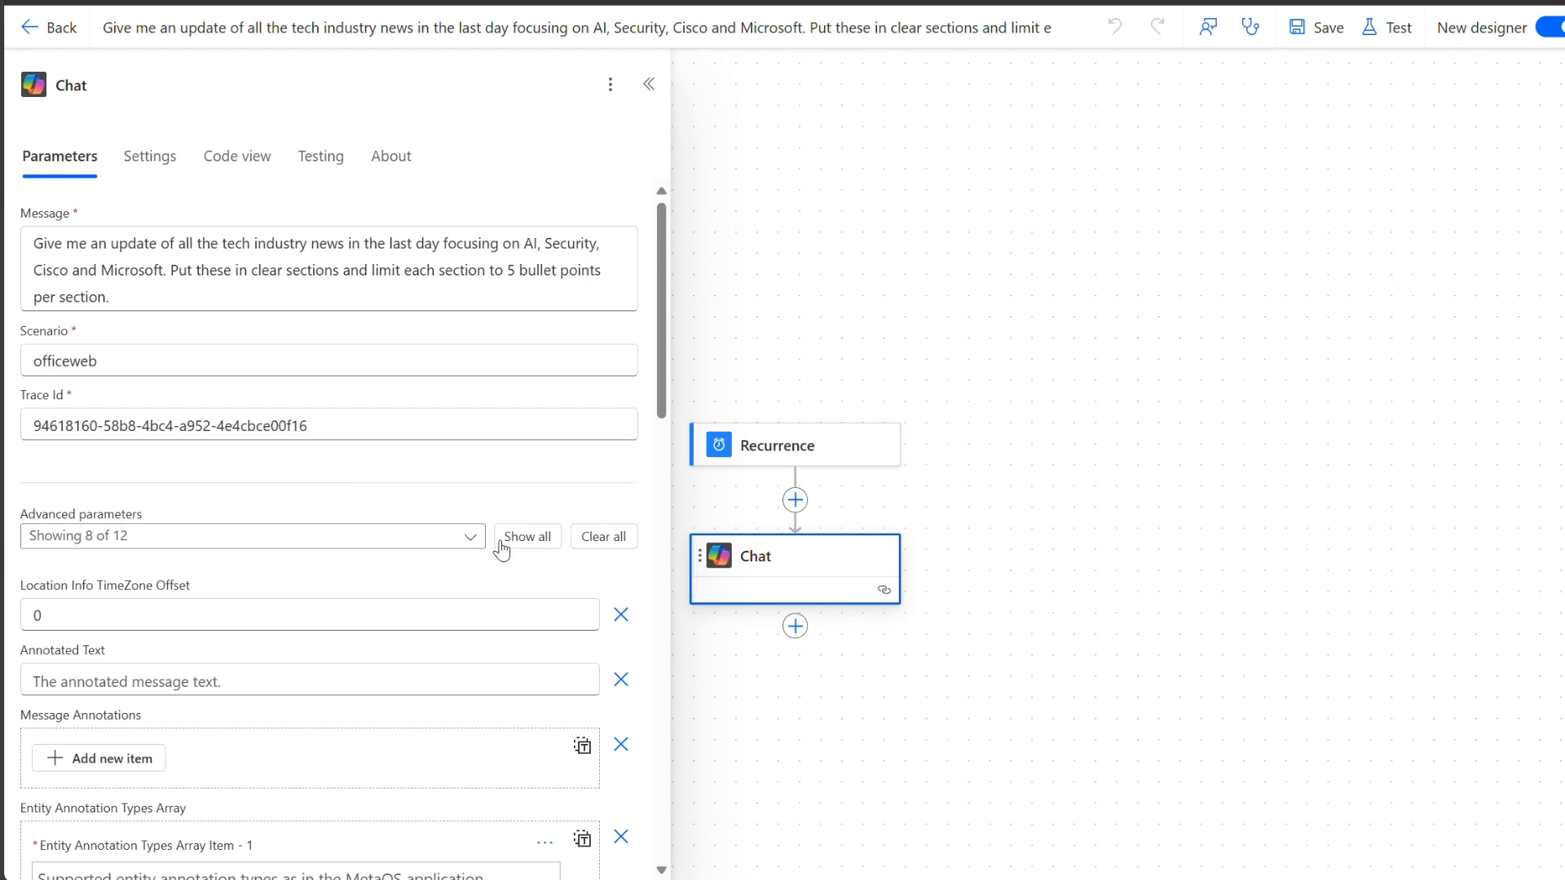
{"action": "left_click", "coordinate": [471, 540]}
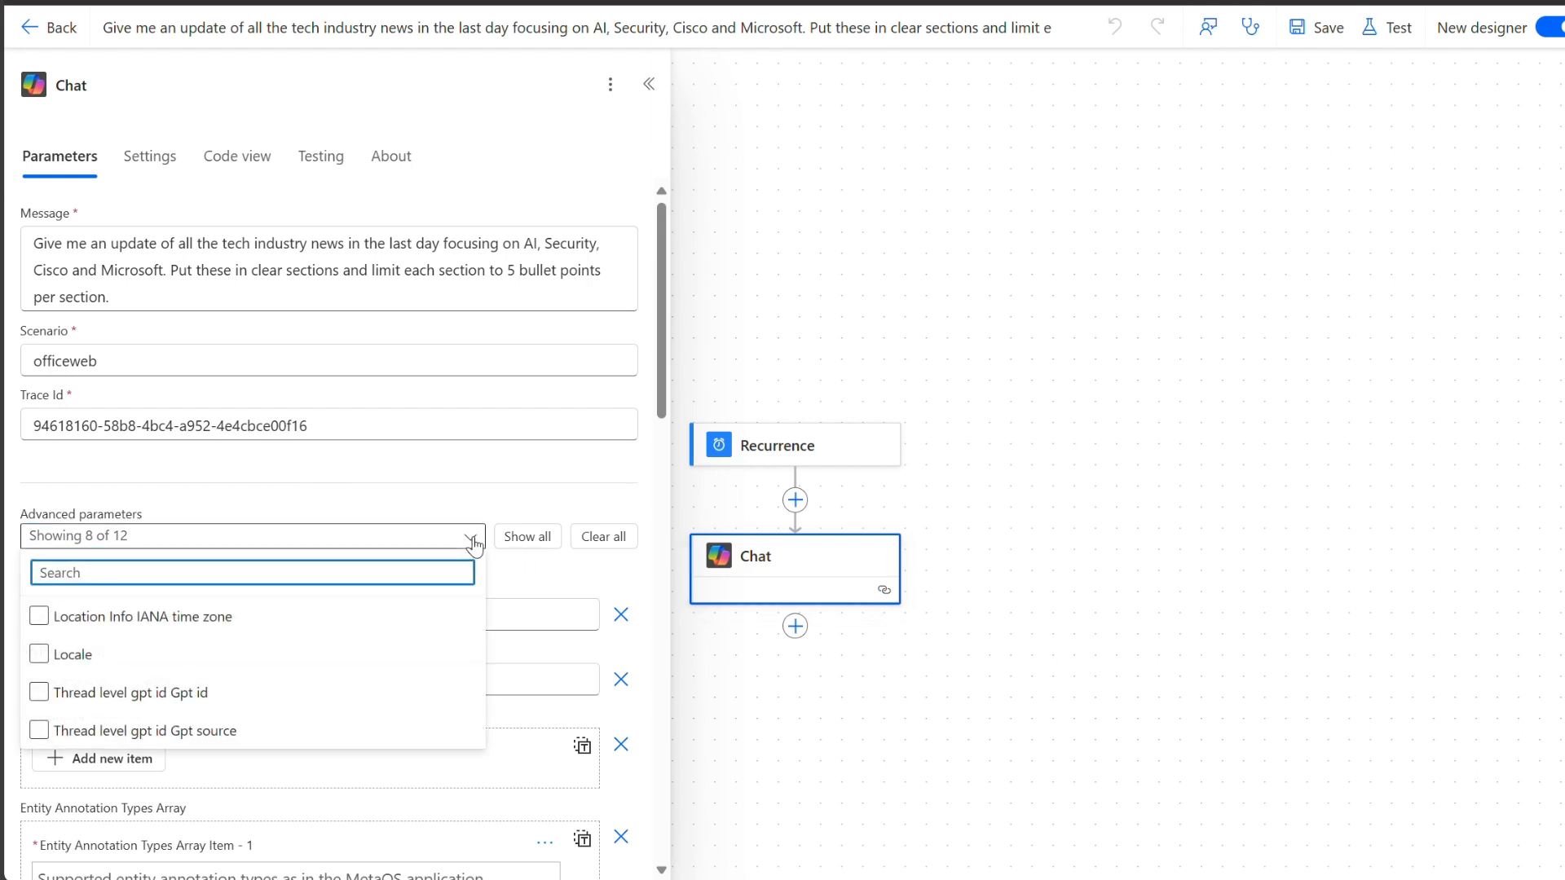
{"action": "left_click", "coordinate": [472, 541]}
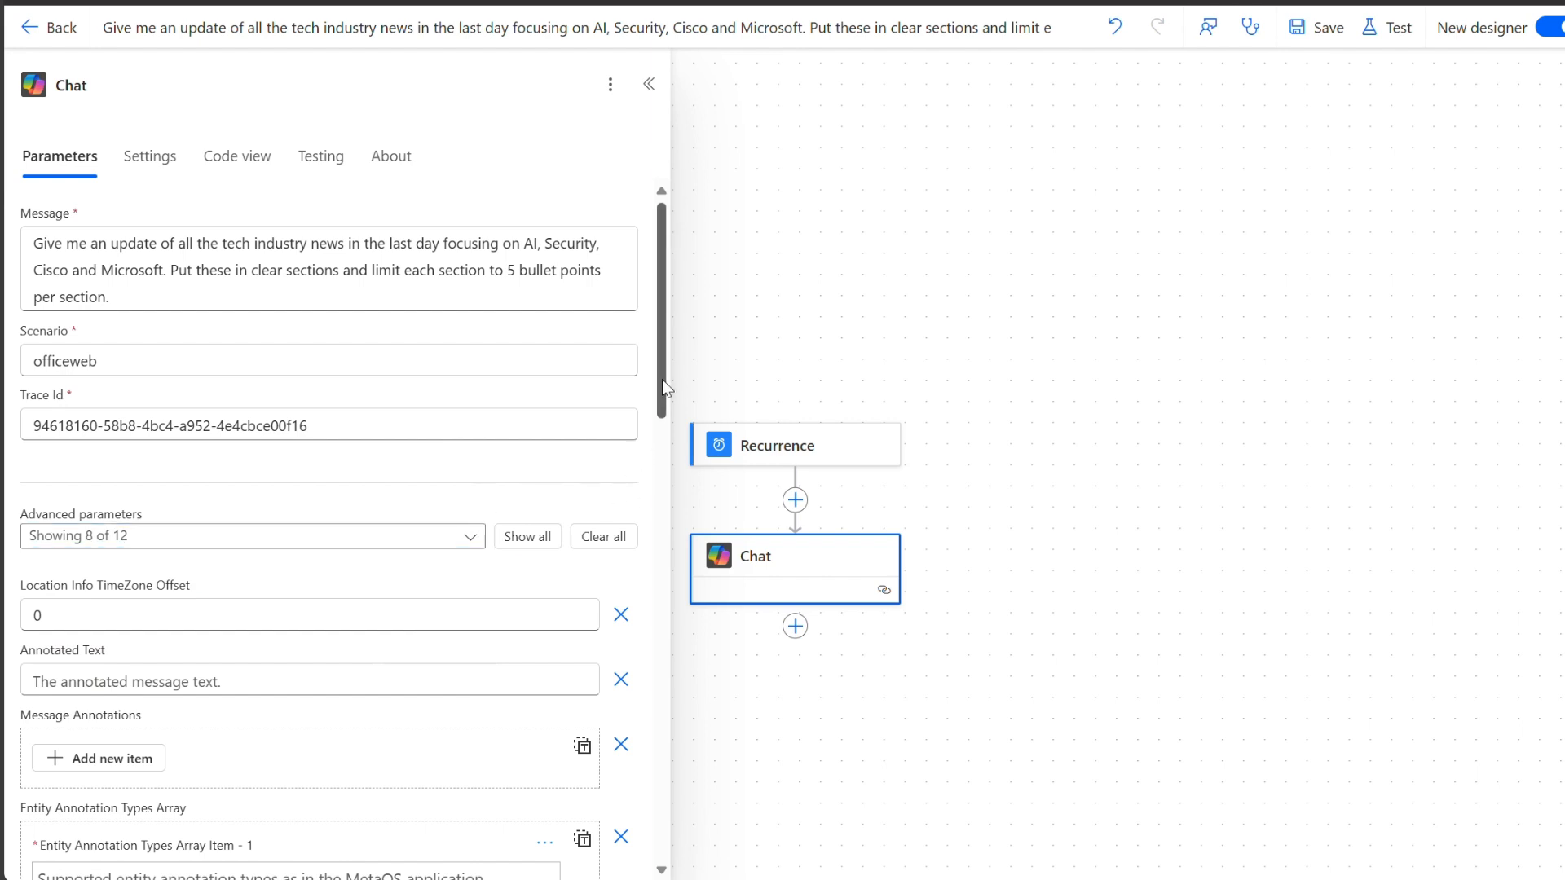
{"action": "left_click_drag", "start_coordinate": [662, 379], "coordinate": [625, 601]}
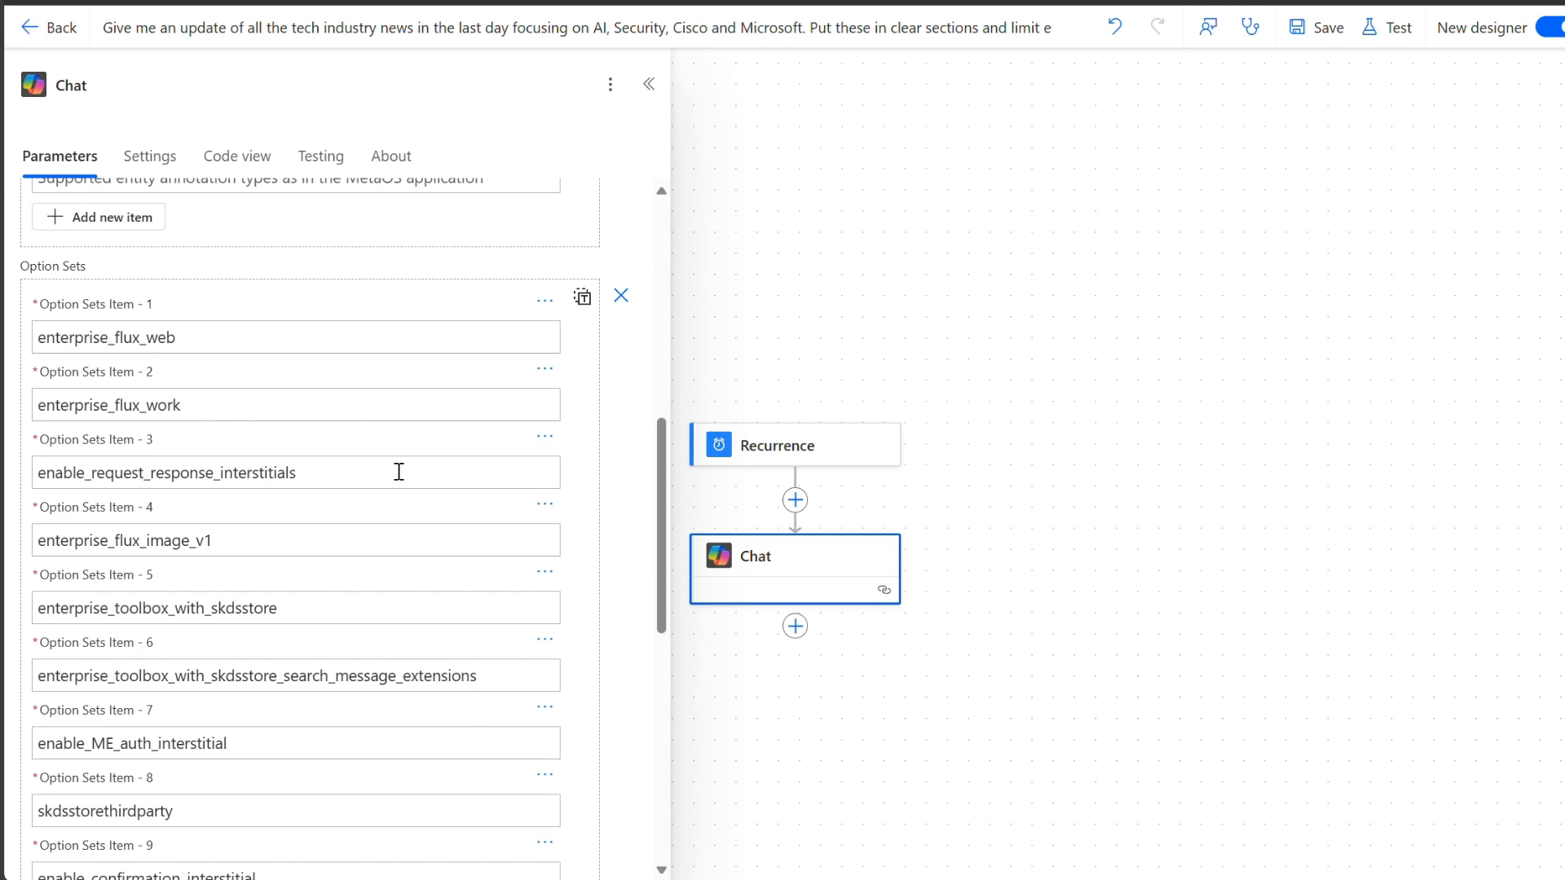
{"action": "scroll", "coordinate": [360, 599], "scroll_direction": "down", "scroll_amount": 3}
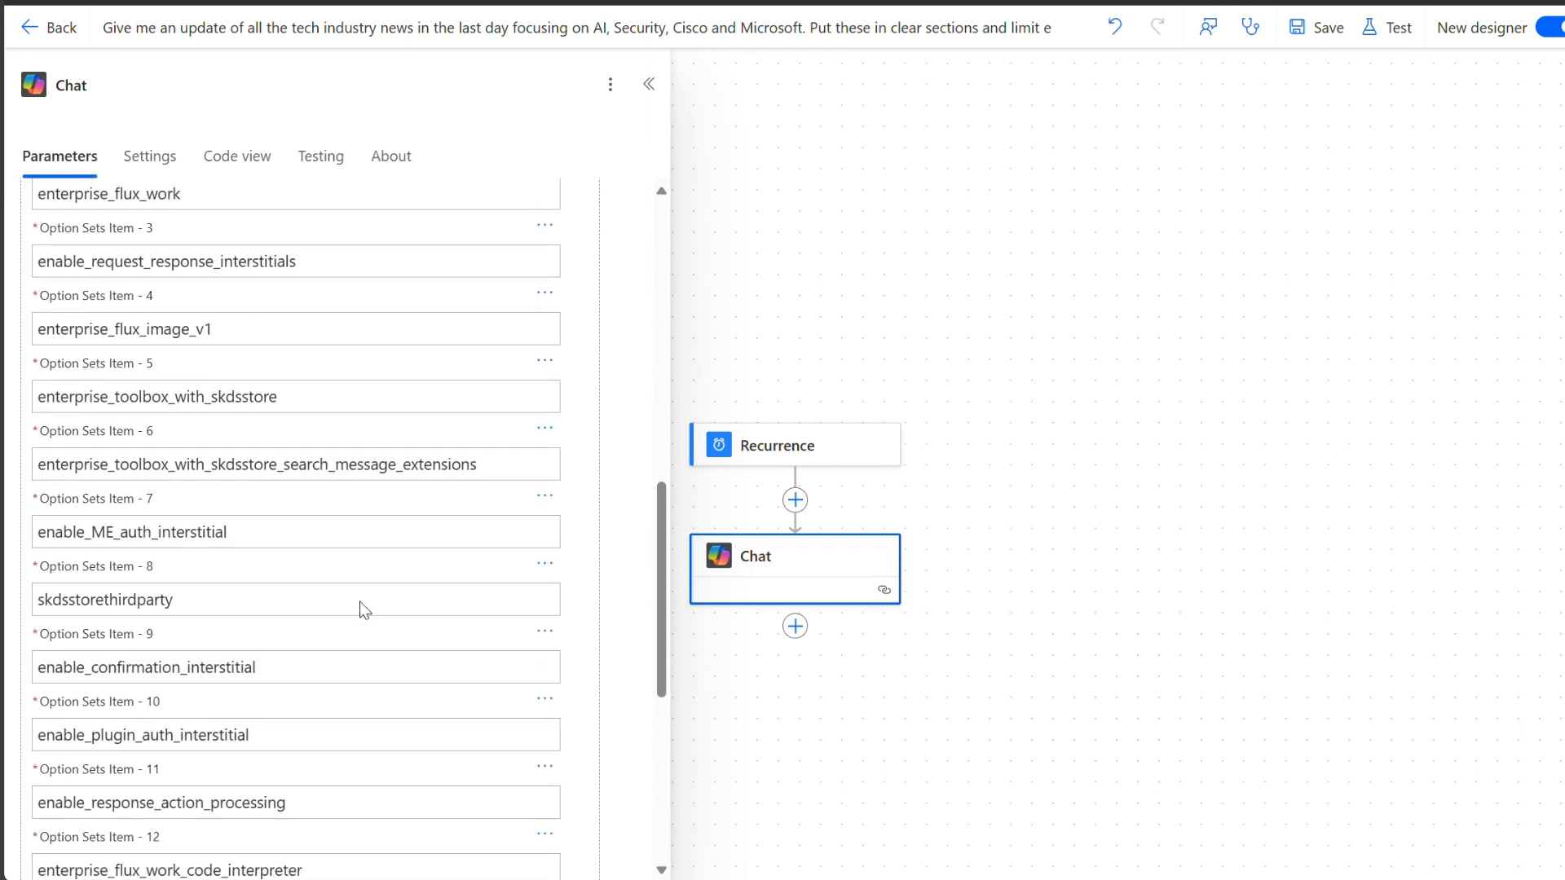
{"action": "scroll", "coordinate": [317, 653], "scroll_direction": "down", "scroll_amount": 4}
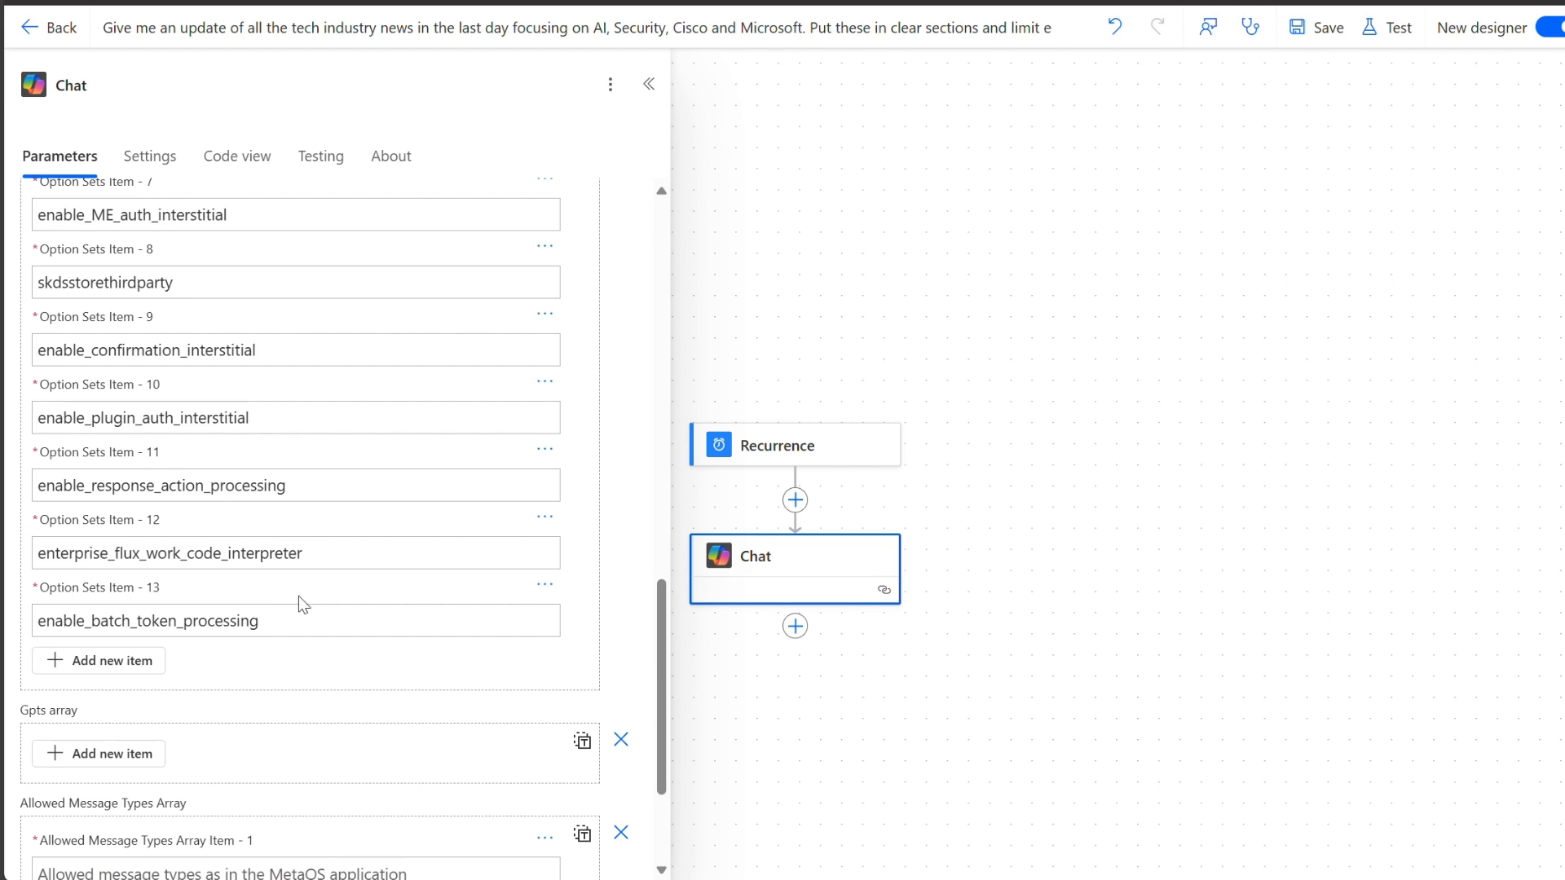
{"action": "scroll", "coordinate": [310, 599], "scroll_direction": "down", "scroll_amount": 3}
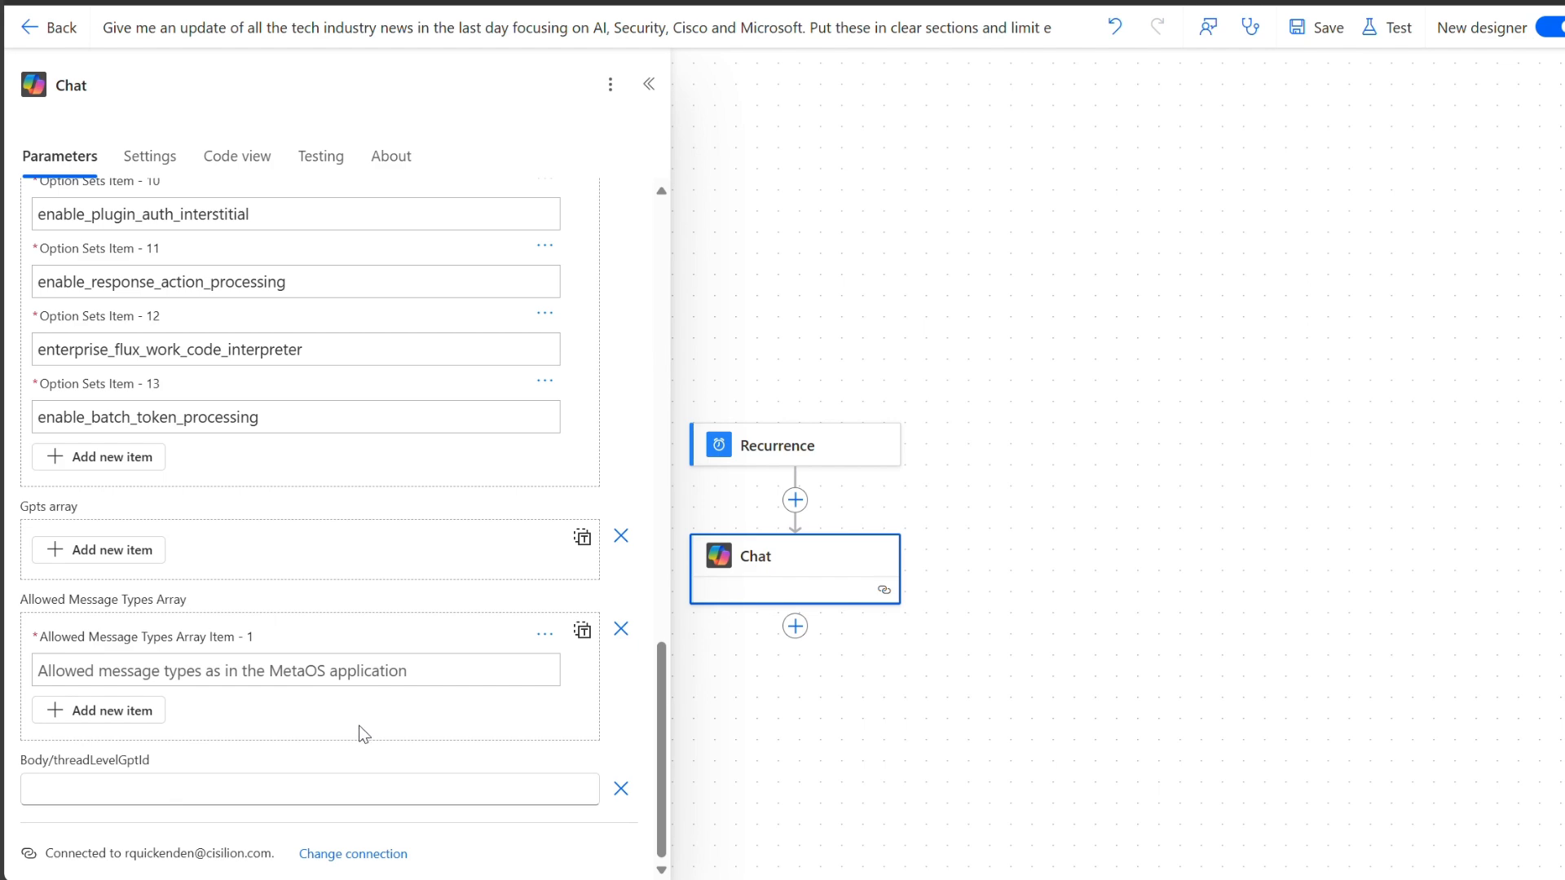
{"action": "scroll", "coordinate": [359, 721], "scroll_direction": "up", "scroll_amount": 7}
{"action": "scroll", "coordinate": [356, 714], "scroll_direction": "up", "scroll_amount": 5}
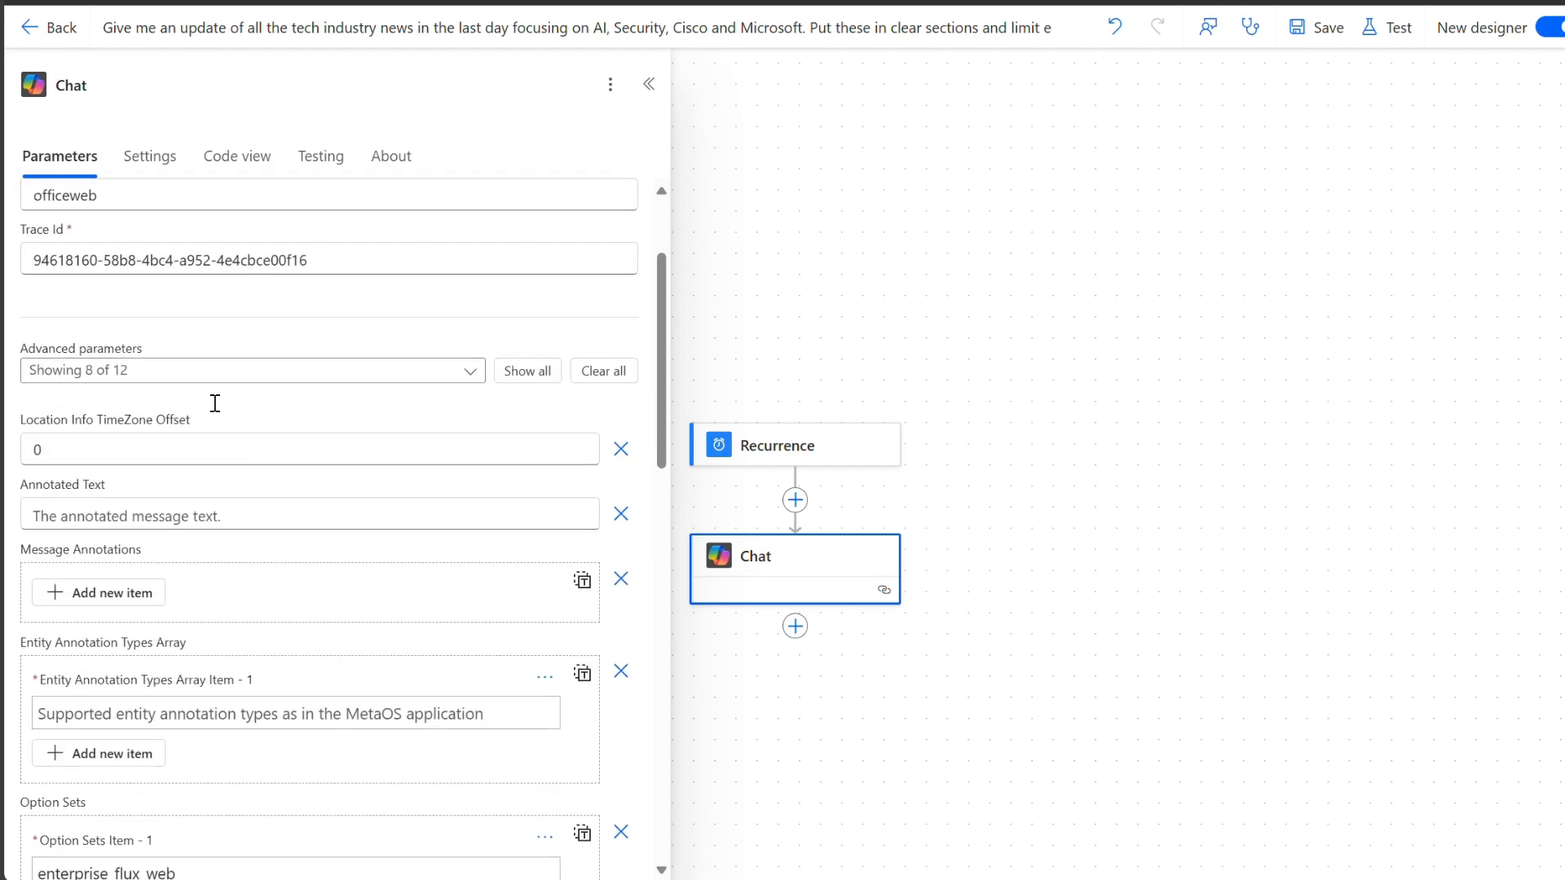
Step: Review the Chat action's settings, code and static result testing option, and close its details
{"action": "left_click", "coordinate": [150, 159]}
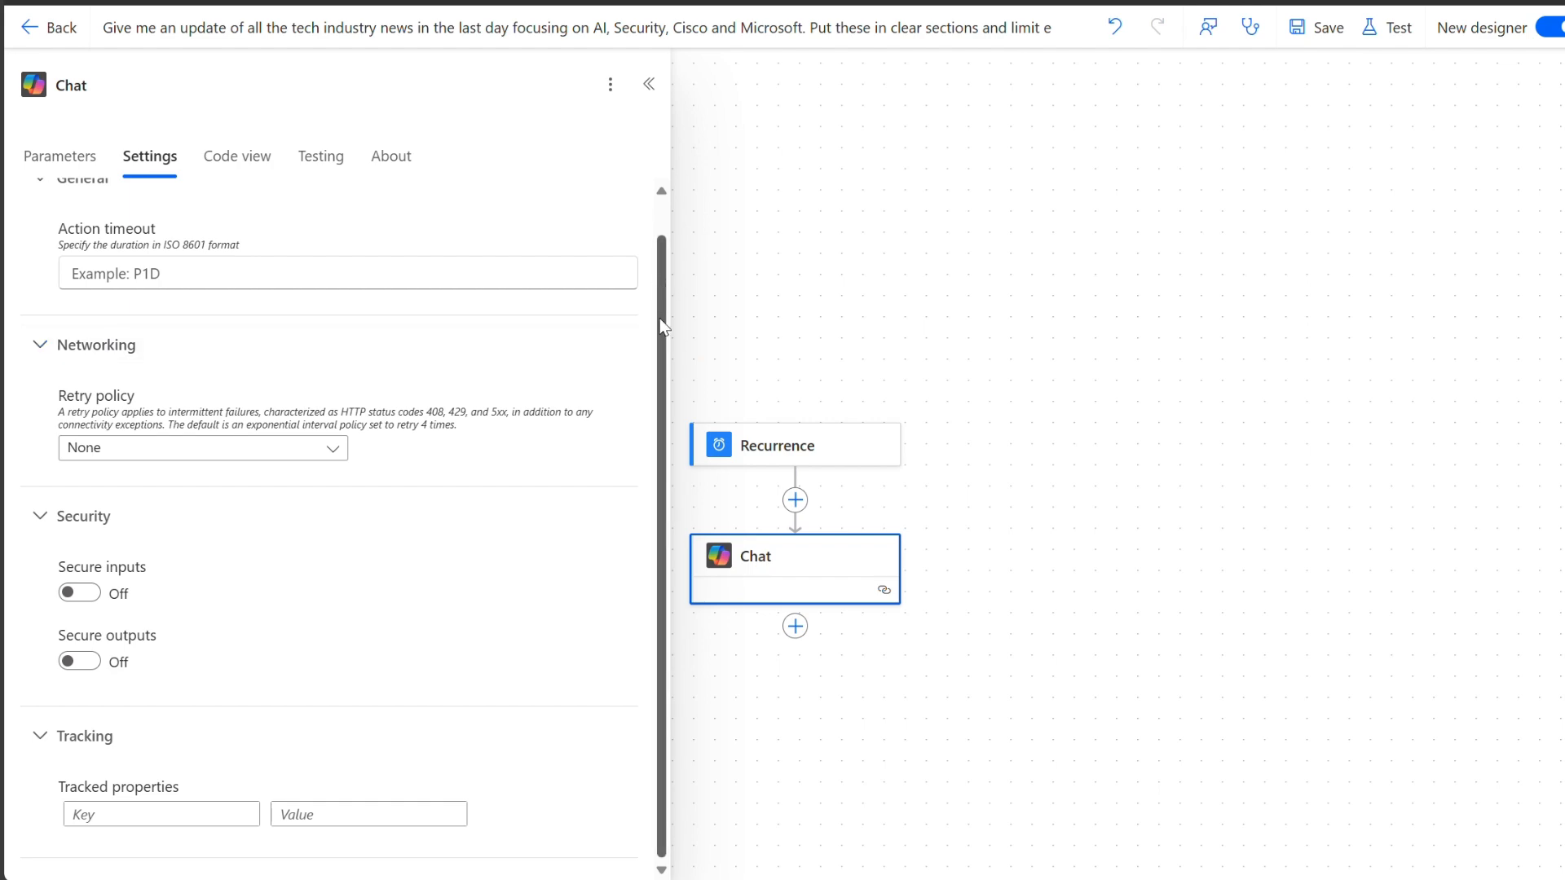
{"action": "scroll", "coordinate": [661, 318], "scroll_direction": "up", "scroll_amount": 1}
{"action": "left_click", "coordinate": [237, 163]}
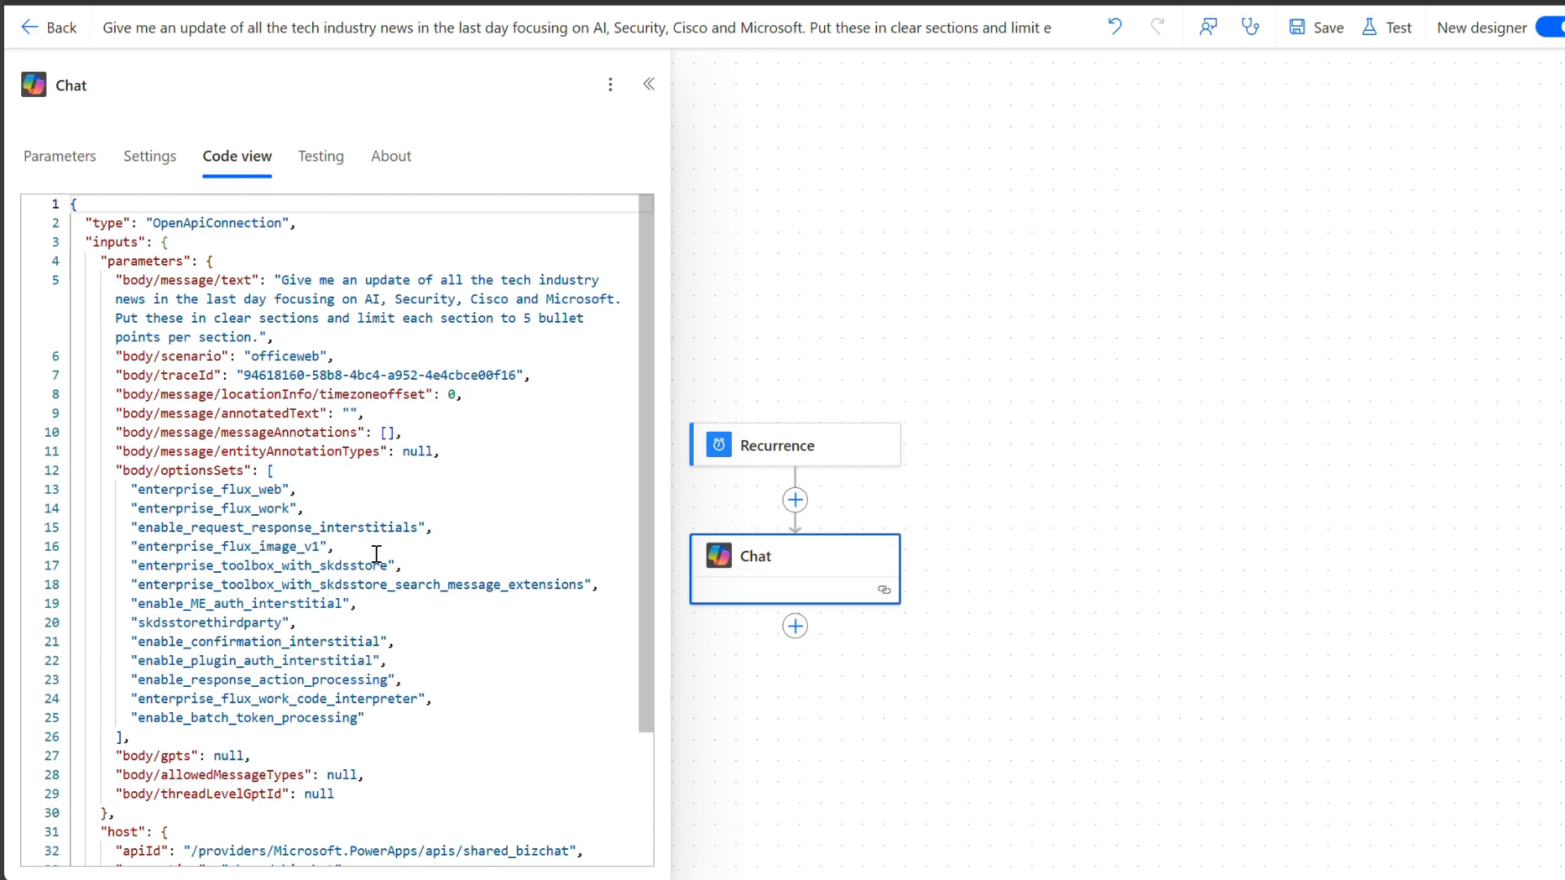
{"action": "left_click", "coordinate": [322, 157]}
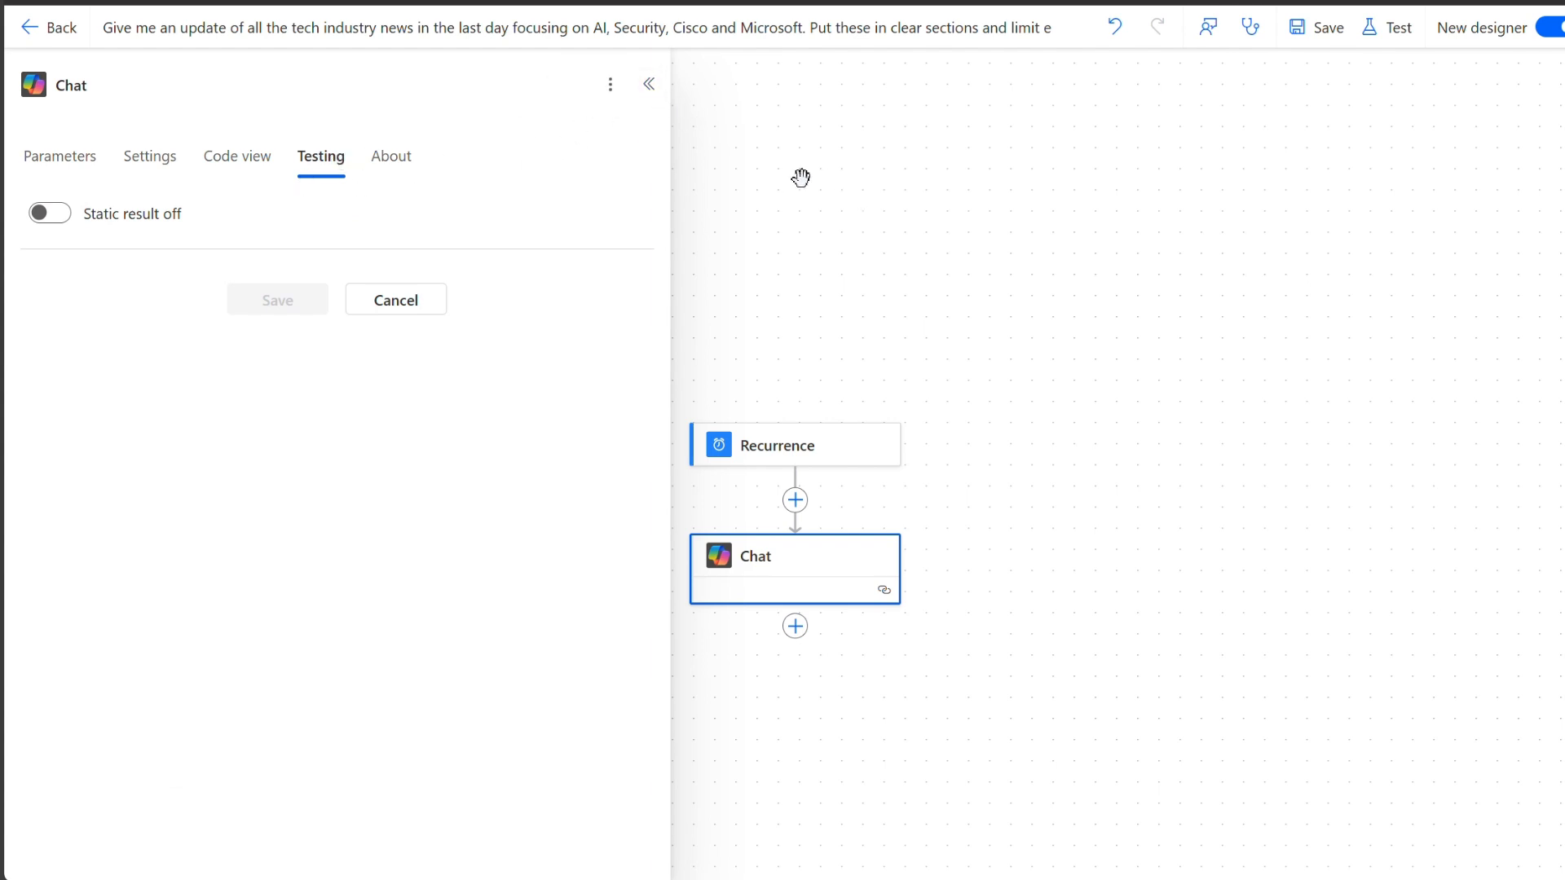
{"action": "left_click", "coordinate": [648, 88]}
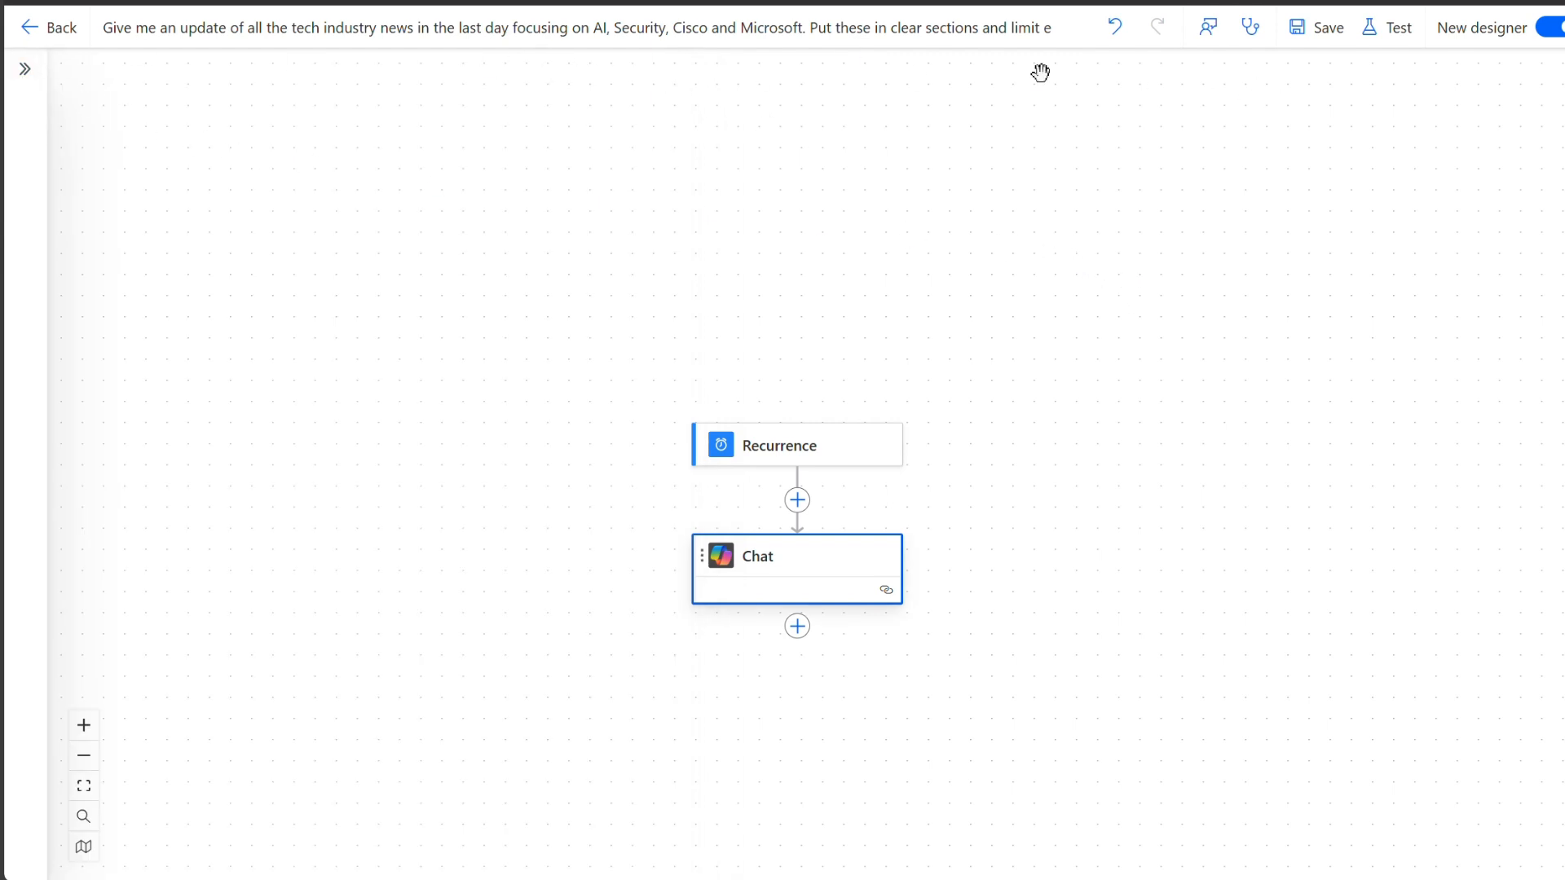
Step: Save the tech industry news flow and run a test of it with the Manually option
{"action": "left_click", "coordinate": [1325, 35]}
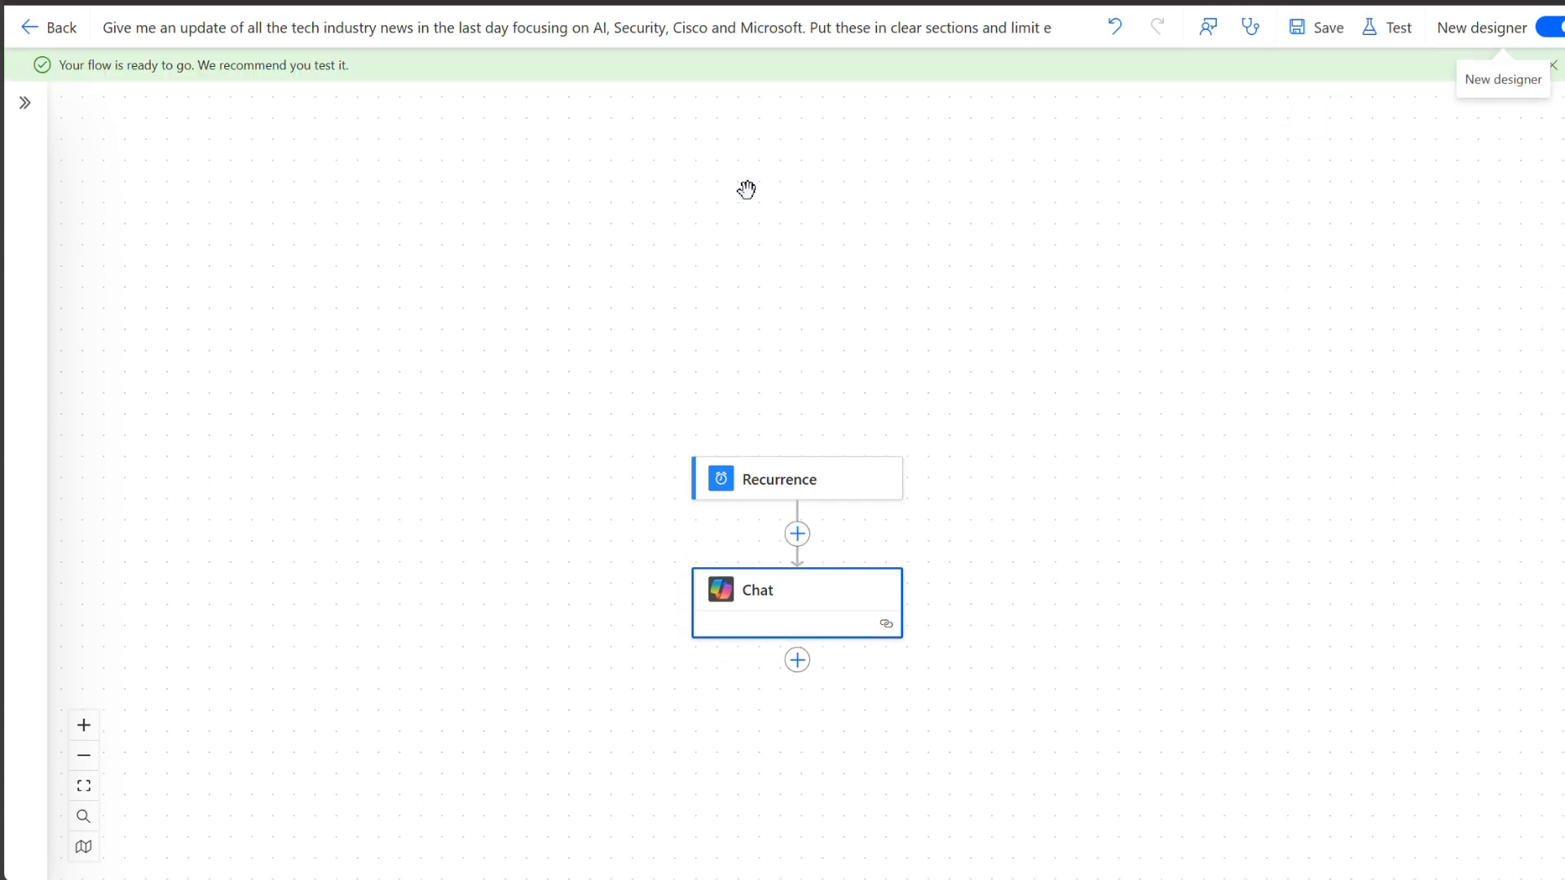
{"action": "left_click", "coordinate": [1388, 29]}
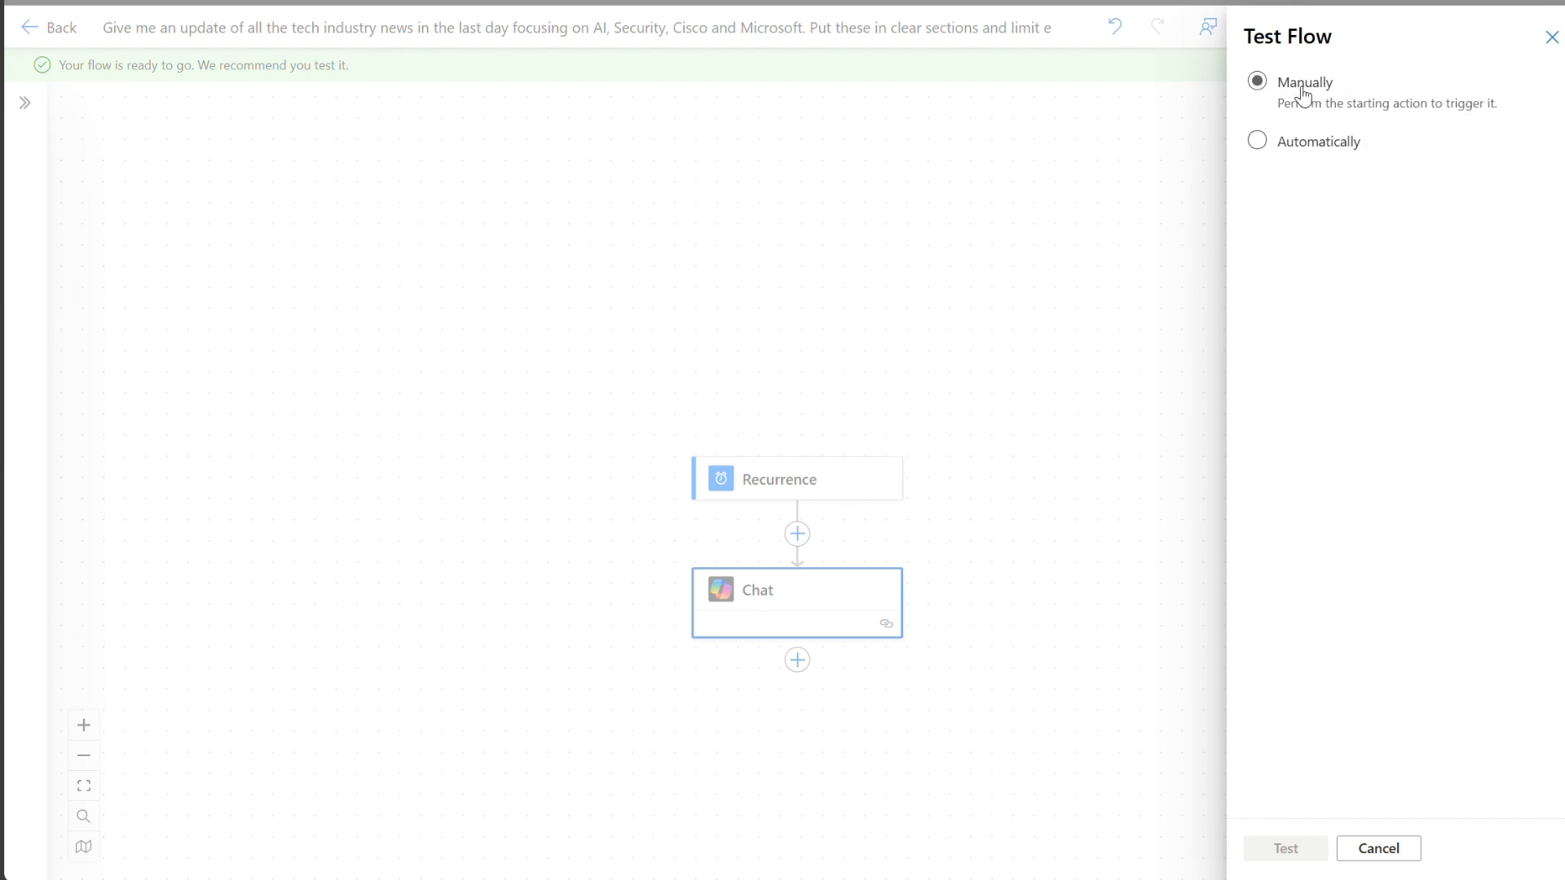
{"action": "left_click", "coordinate": [1304, 148]}
{"action": "left_click", "coordinate": [1263, 91]}
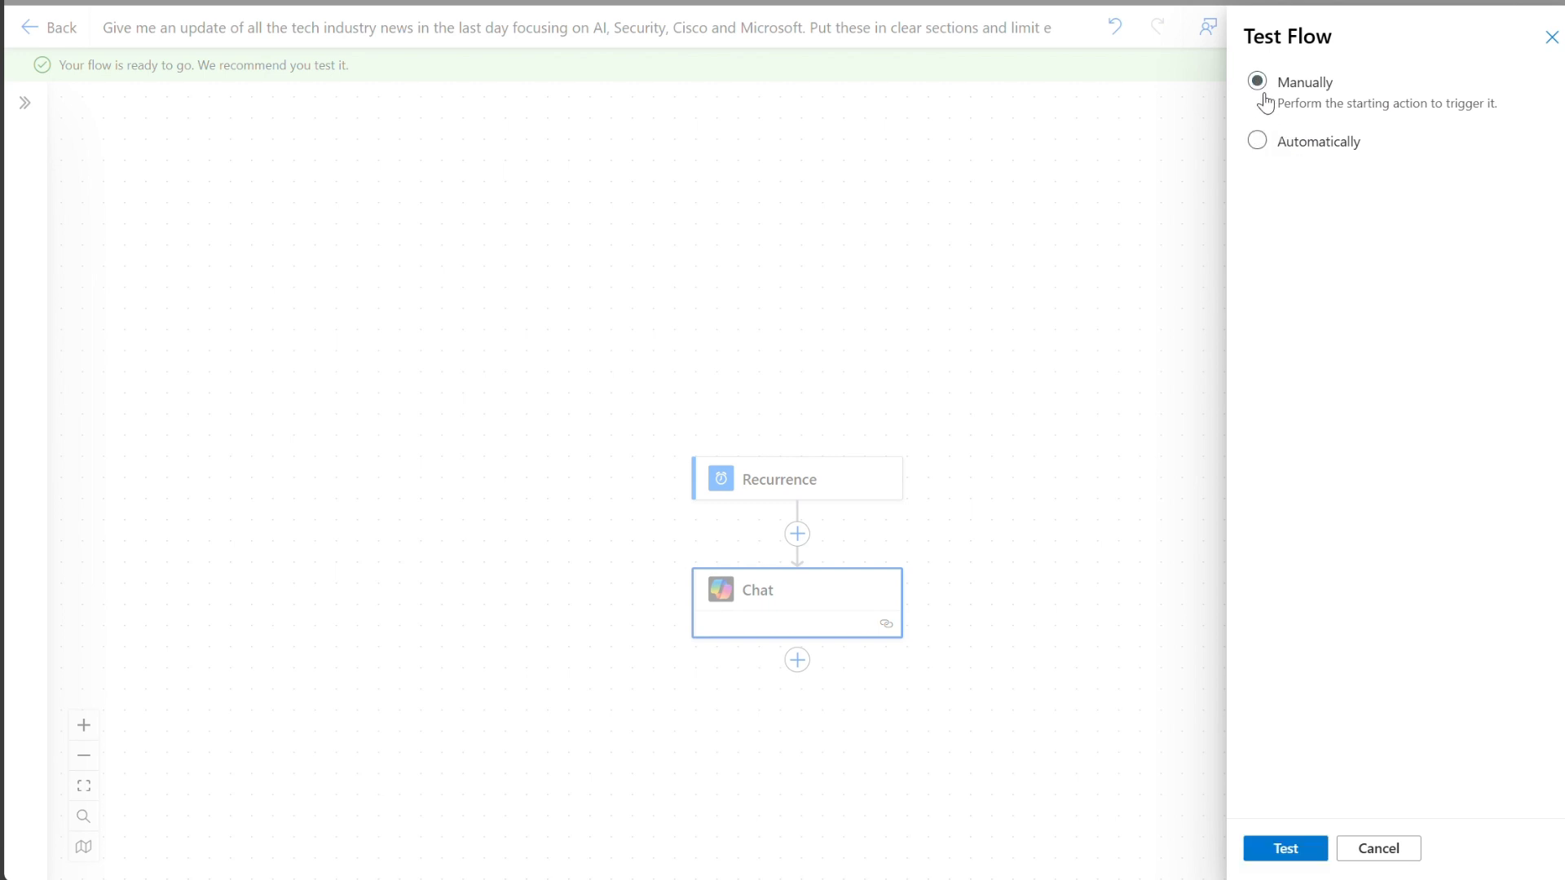
{"action": "left_click", "coordinate": [1294, 849]}
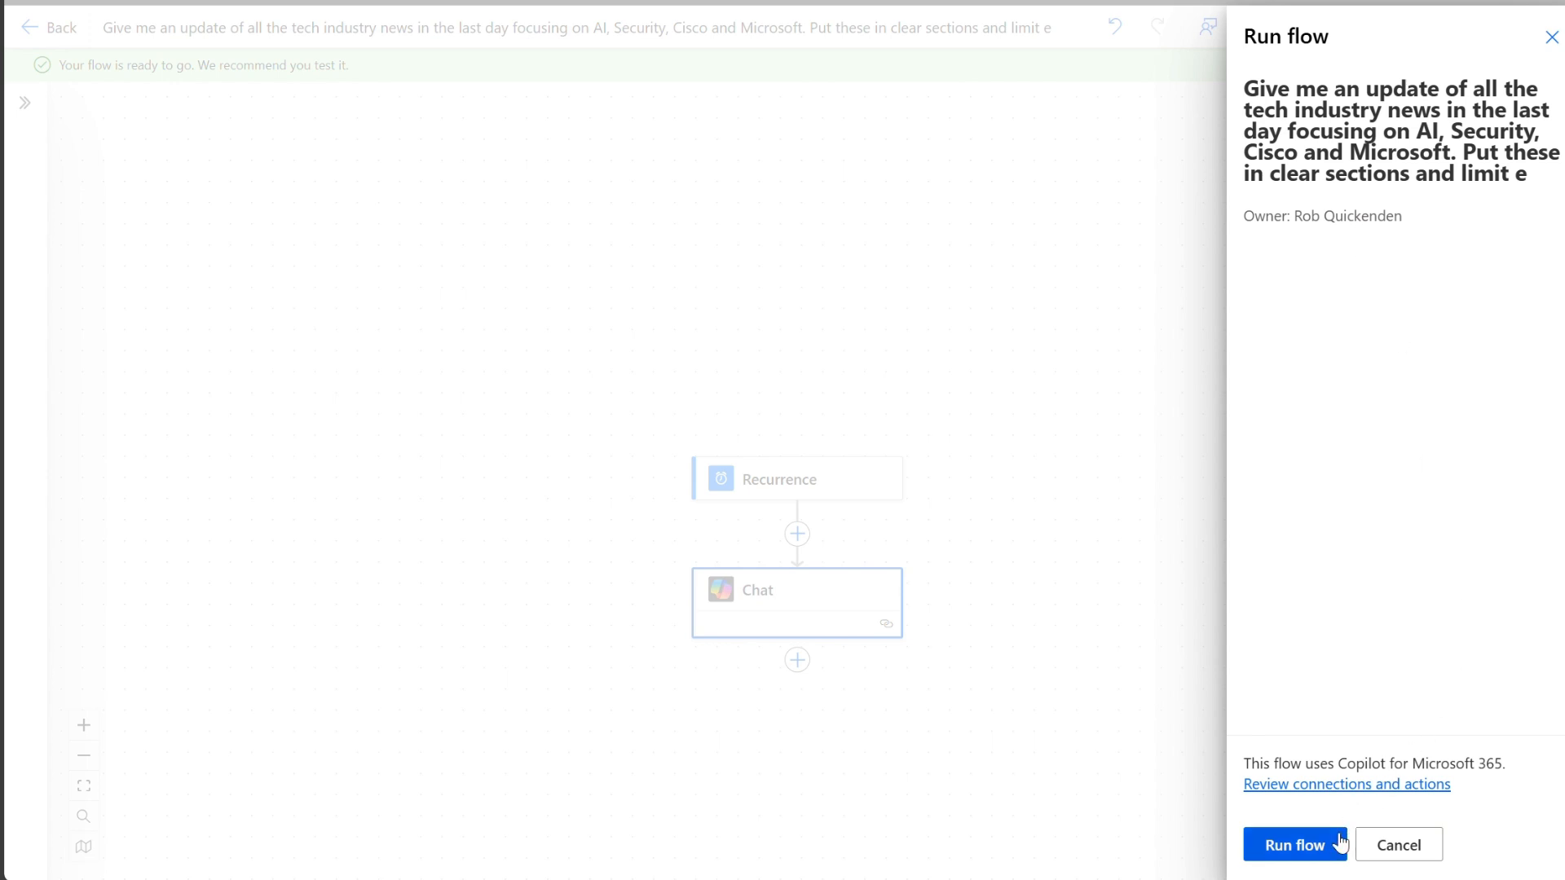
{"action": "left_click", "coordinate": [1313, 850]}
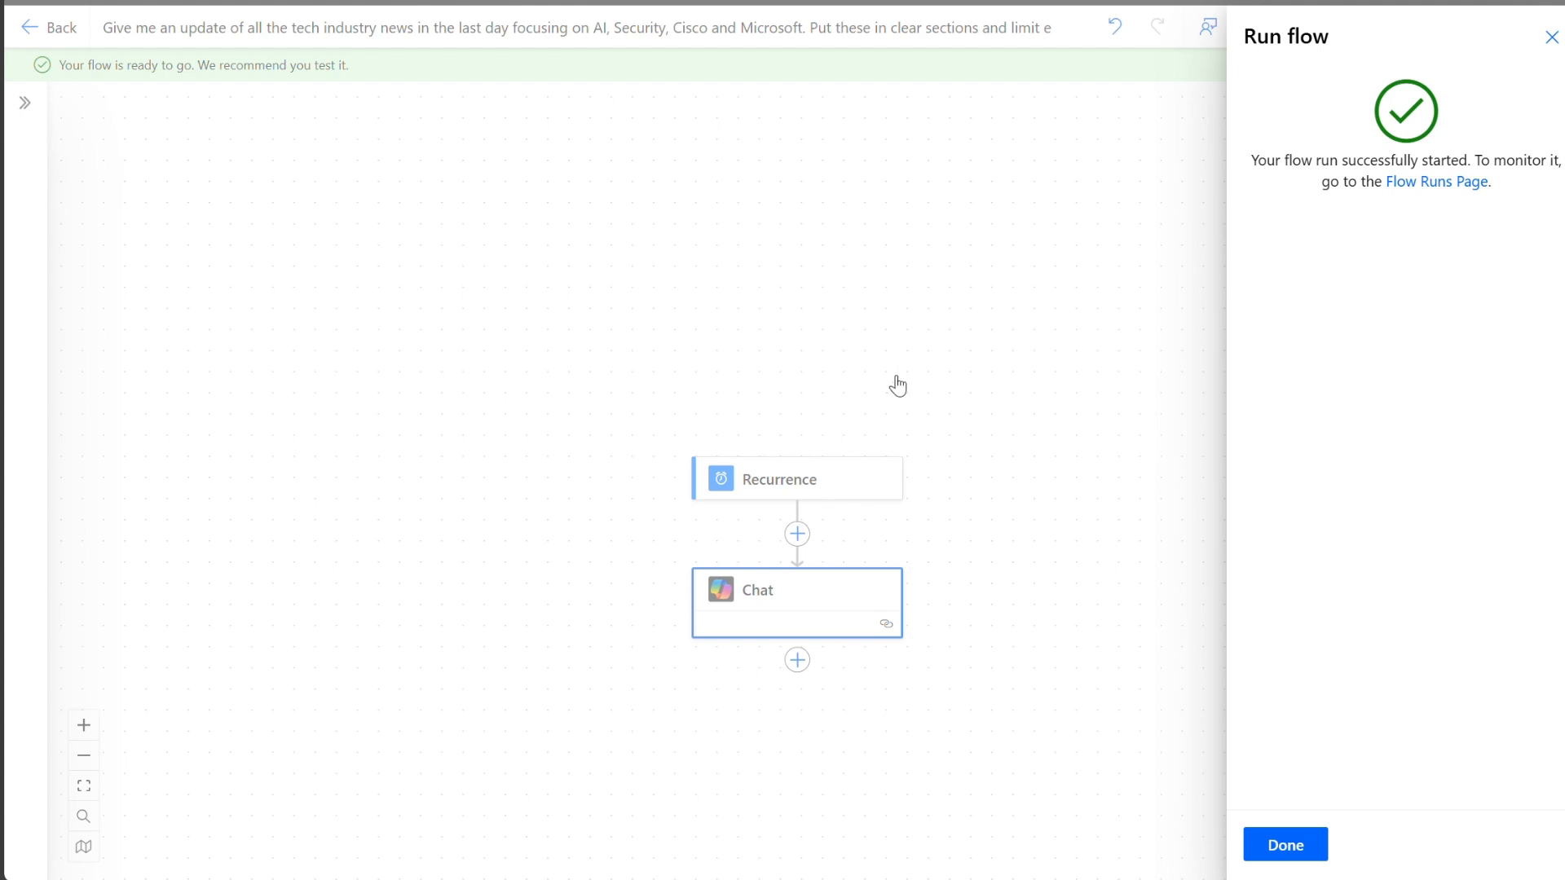
Step: Check the test in the flow's refreshed run history, open the newest run and inspect its Chat action
{"action": "left_click", "coordinate": [1450, 185]}
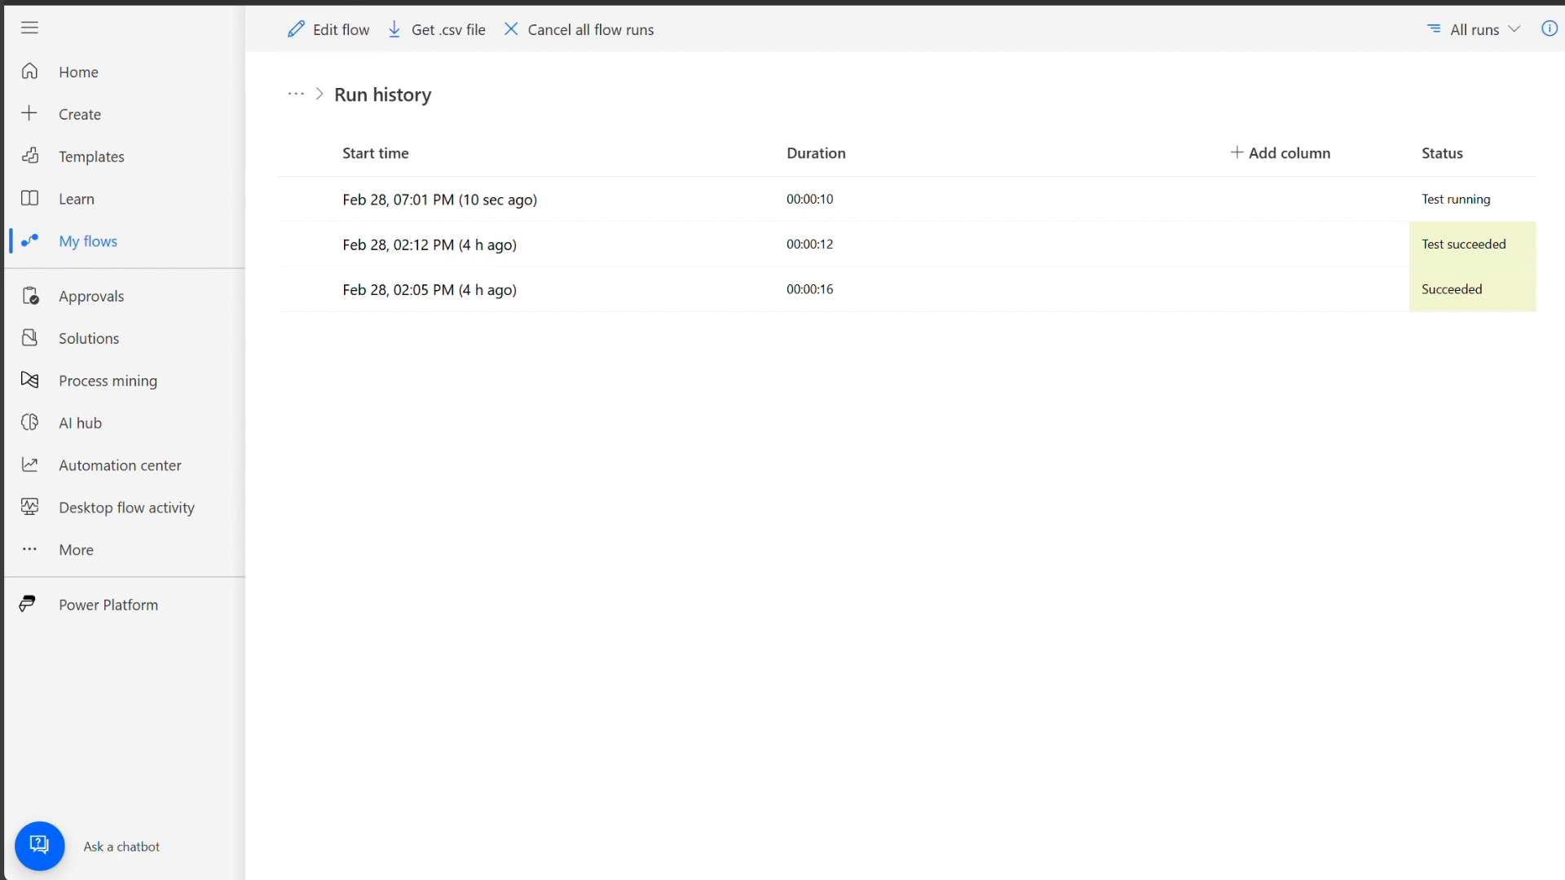
{"action": "key", "text": "F5"}
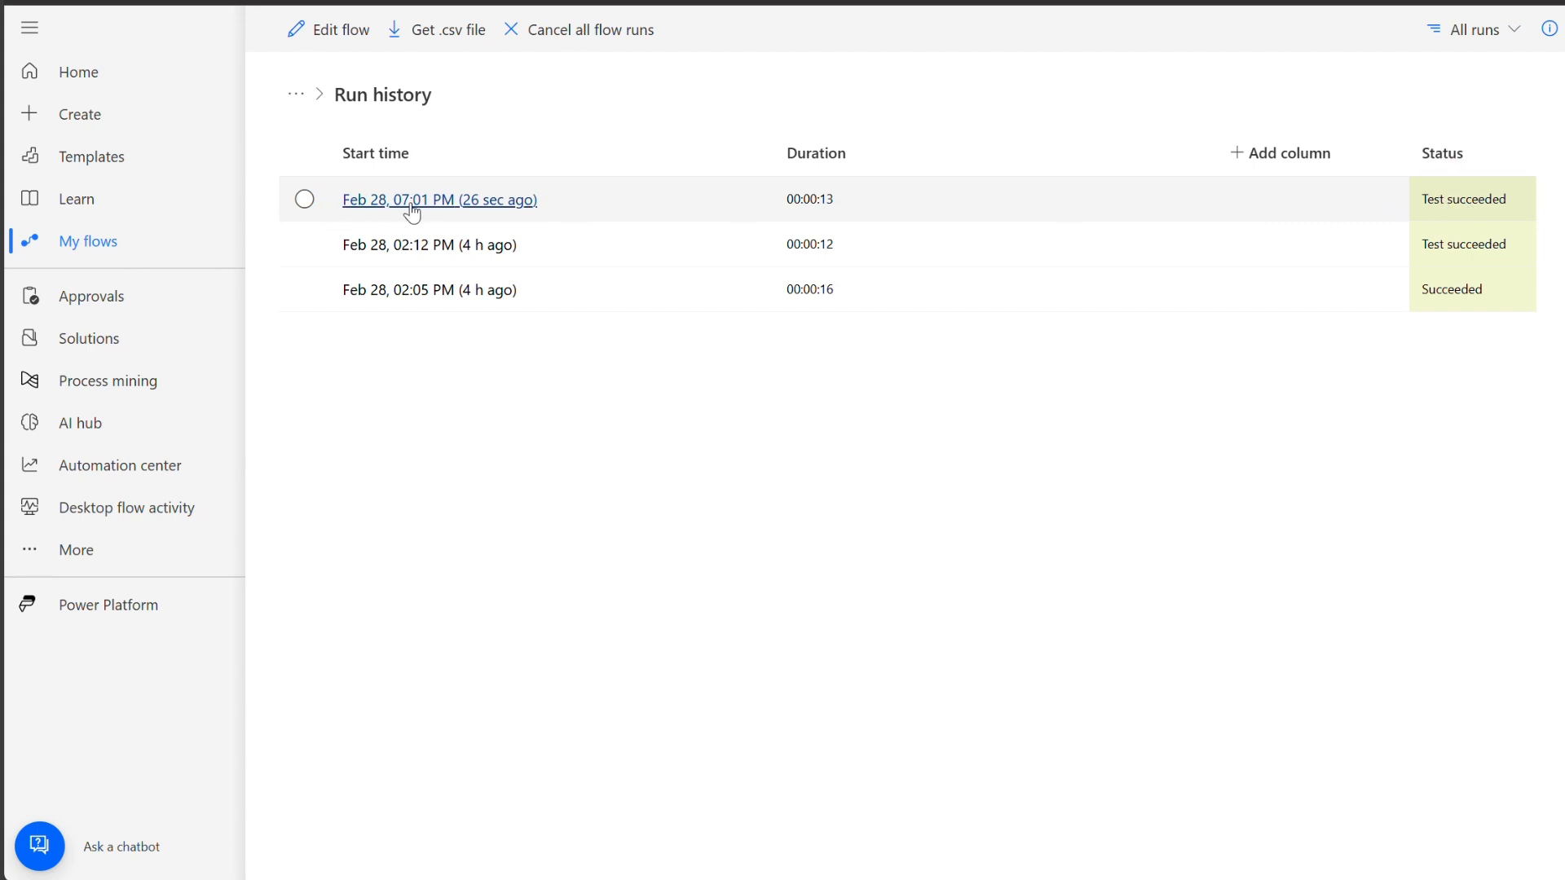
{"action": "left_click", "coordinate": [469, 203]}
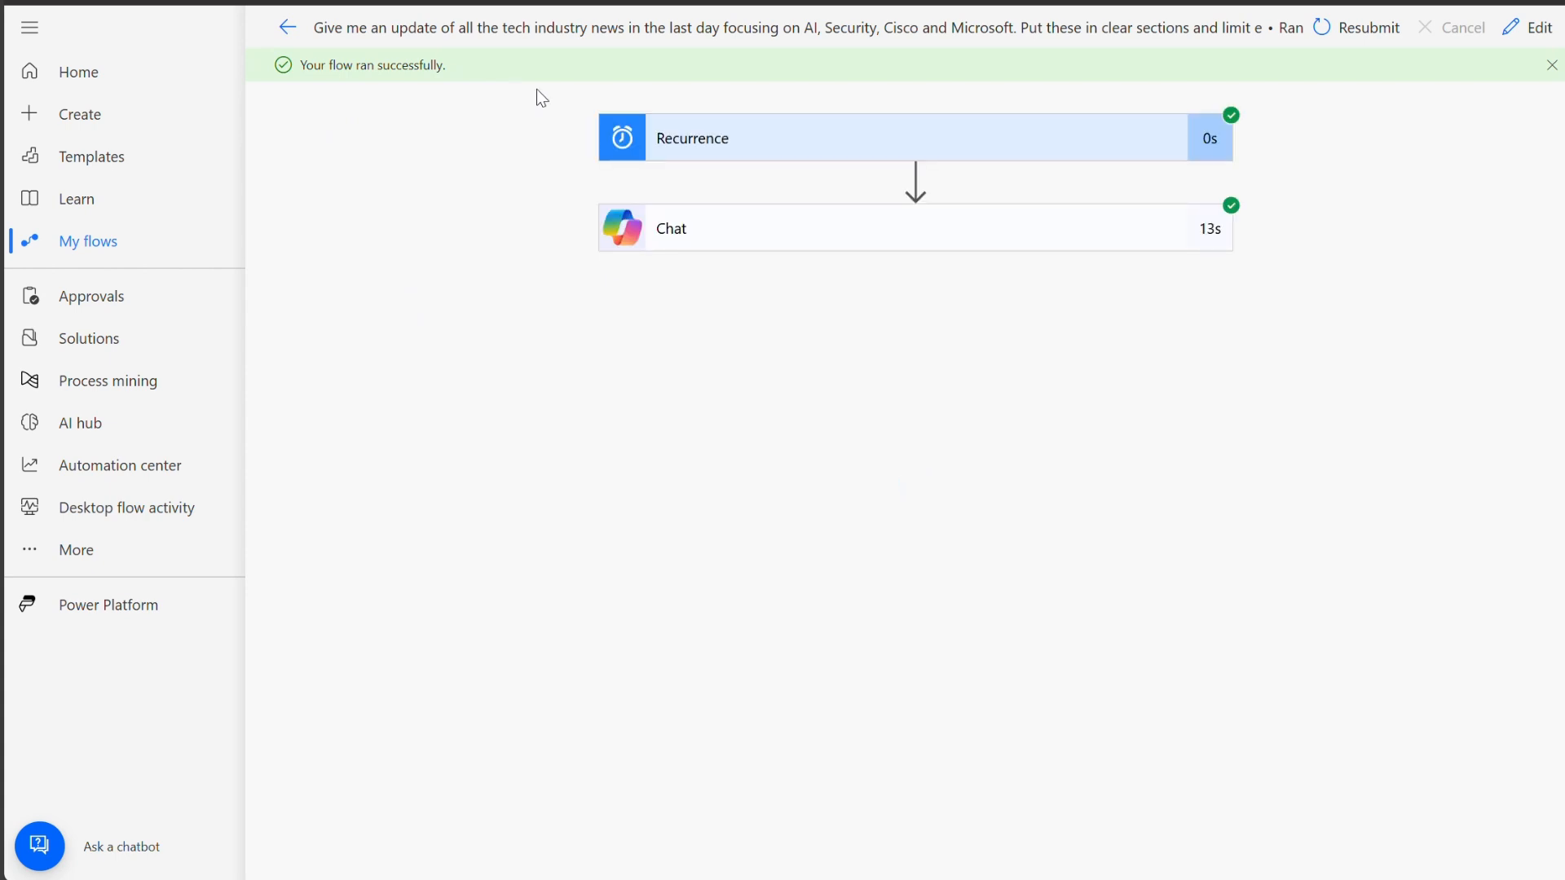
{"action": "left_click", "coordinate": [950, 236]}
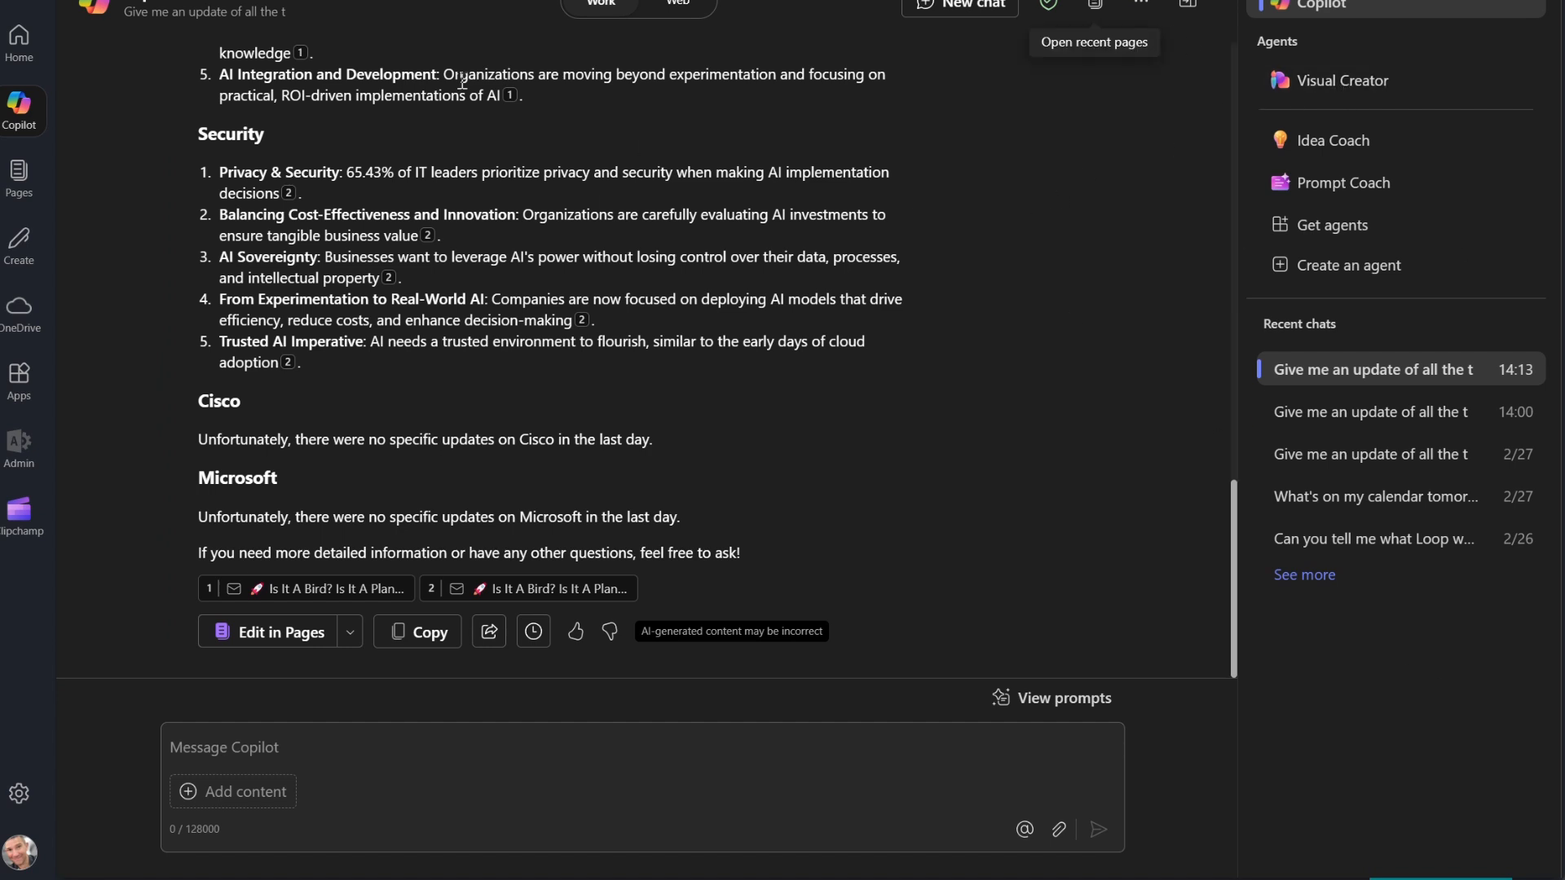
Step: Switch to Microsoft 365 Copilot, refresh it, and review the tech news response in the newest recent chat
{"action": "key", "text": "F5"}
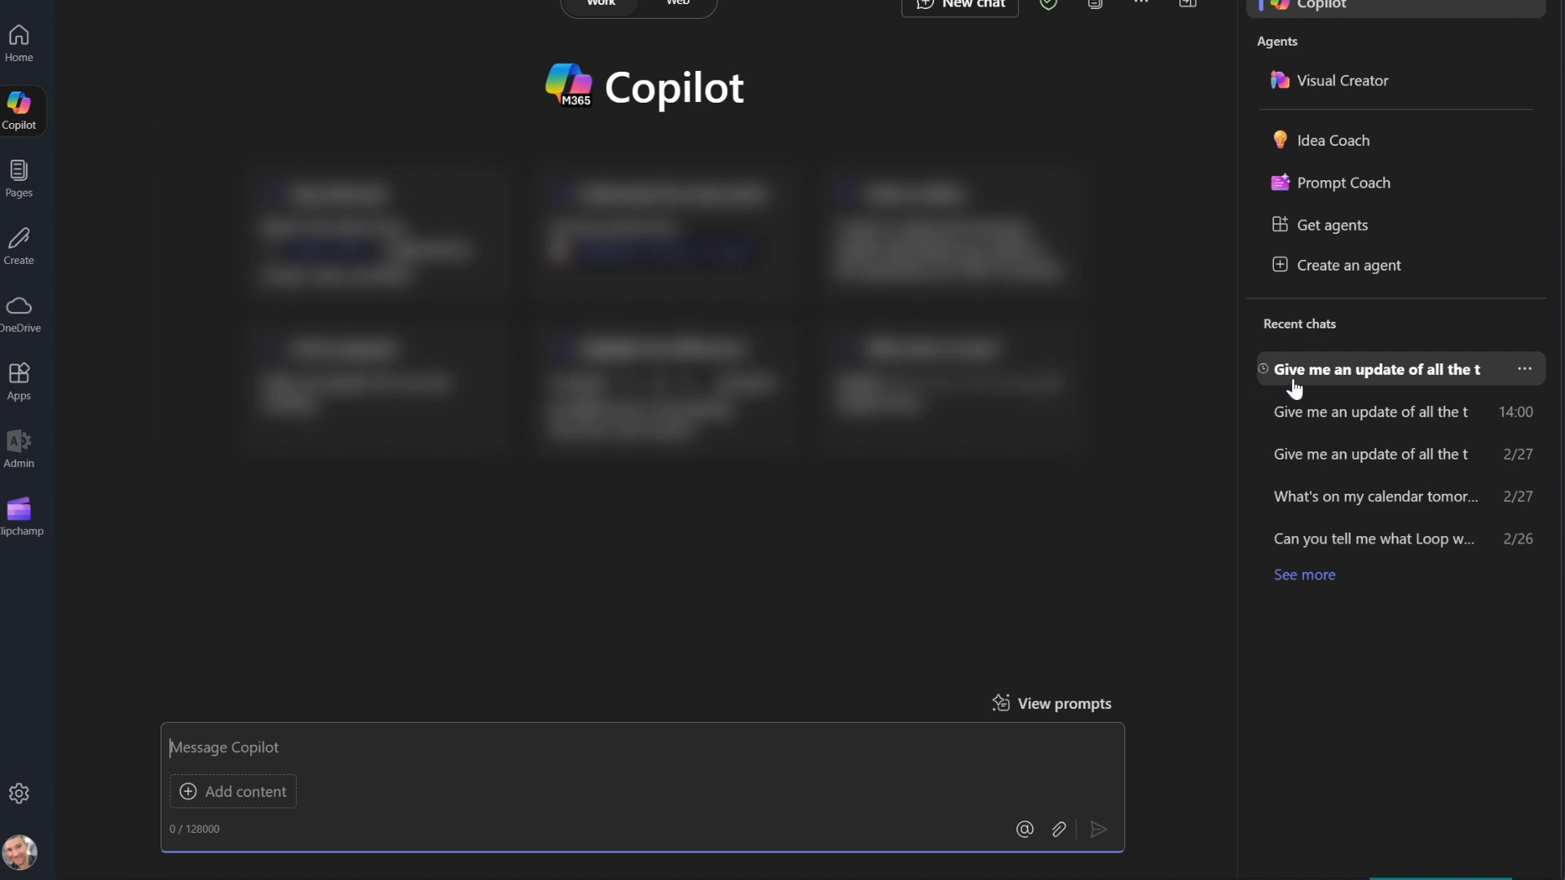
{"action": "left_click", "coordinate": [1438, 381]}
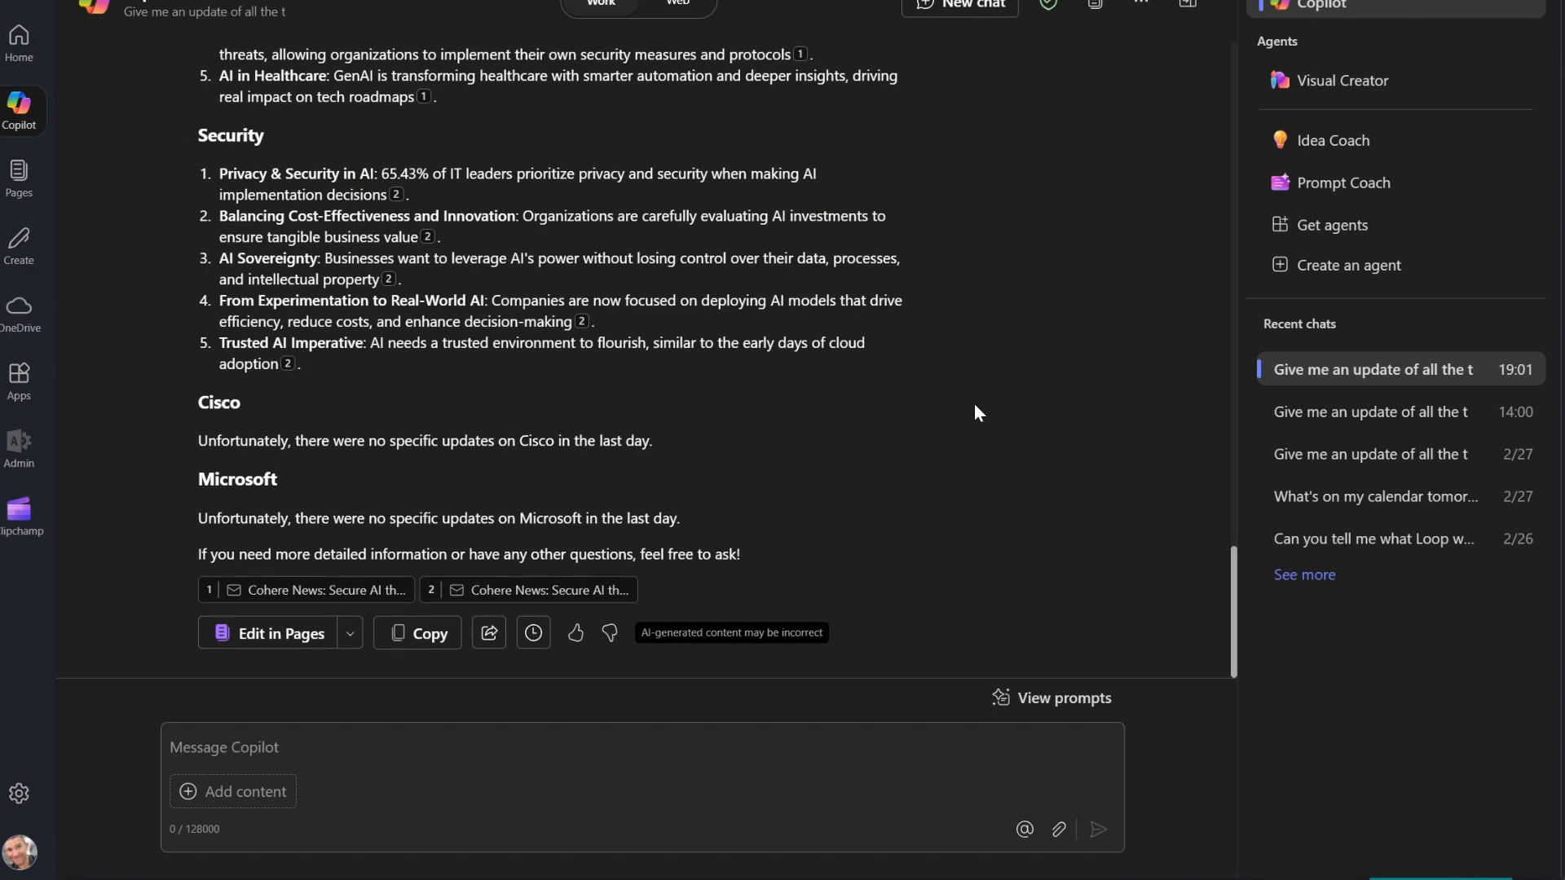
{"action": "scroll", "coordinate": [976, 410], "scroll_direction": "up", "scroll_amount": 3}
{"action": "scroll", "coordinate": [975, 403], "scroll_direction": "up", "scroll_amount": 2}
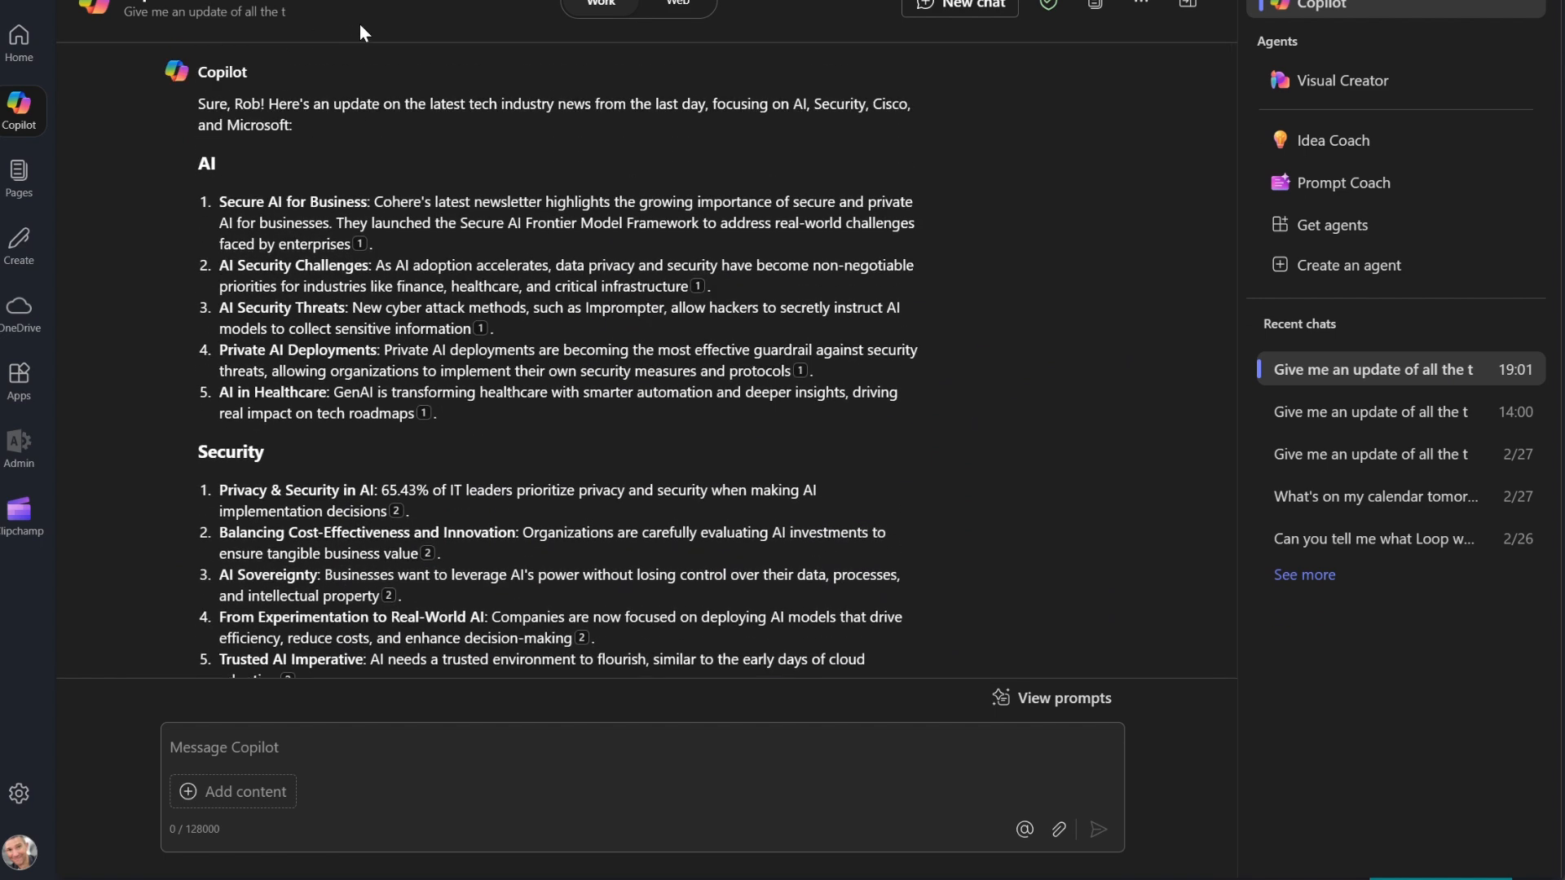
{"action": "scroll", "coordinate": [529, 339], "scroll_direction": "up", "scroll_amount": 2}
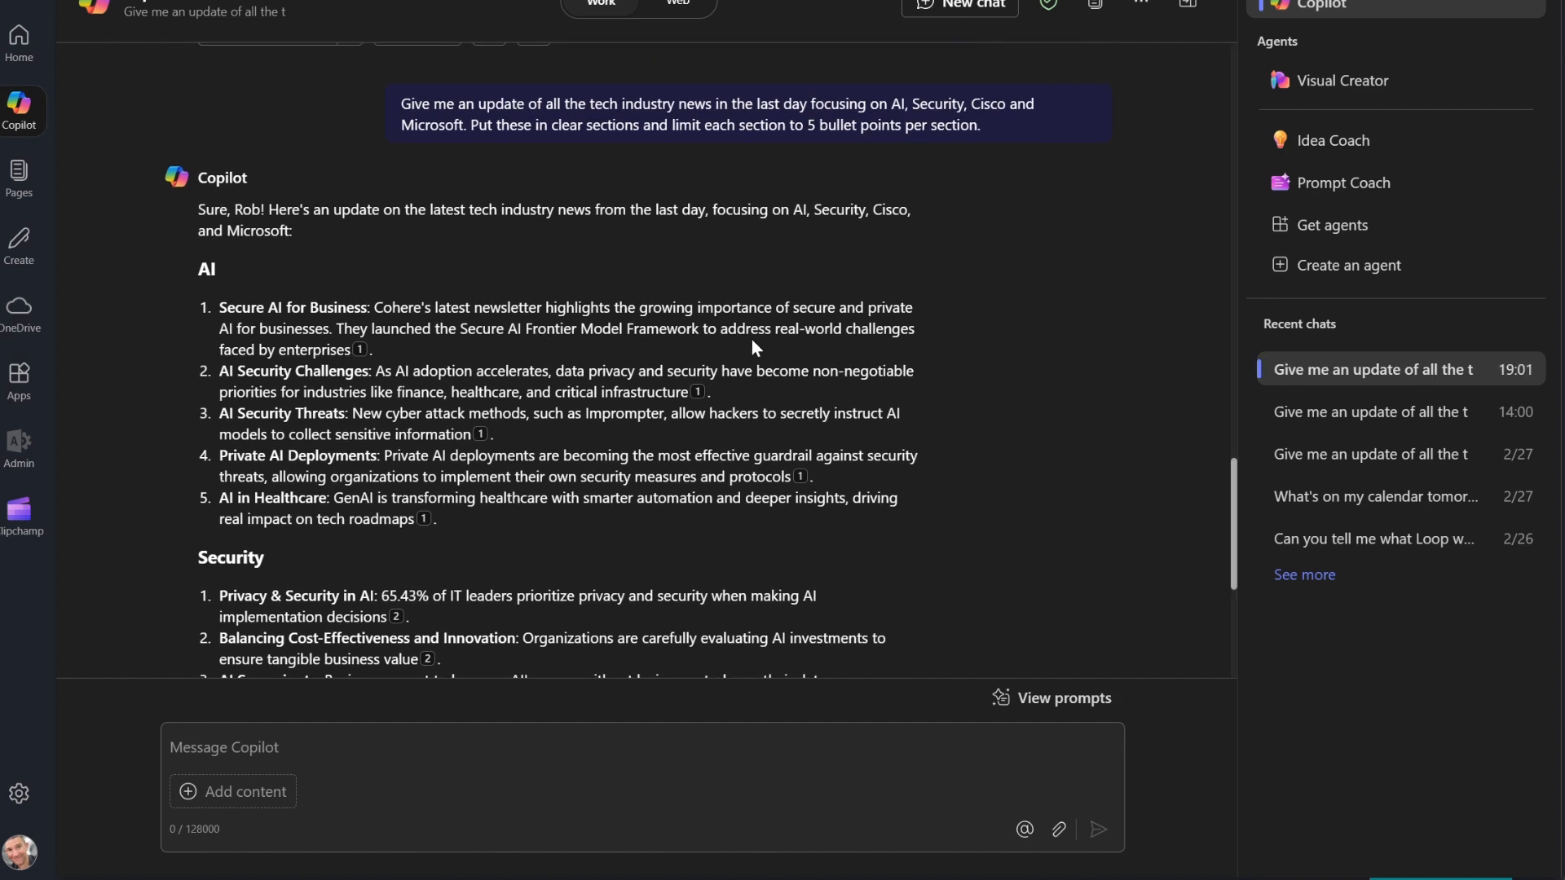
{"action": "scroll", "coordinate": [872, 358], "scroll_direction": "down", "scroll_amount": 2}
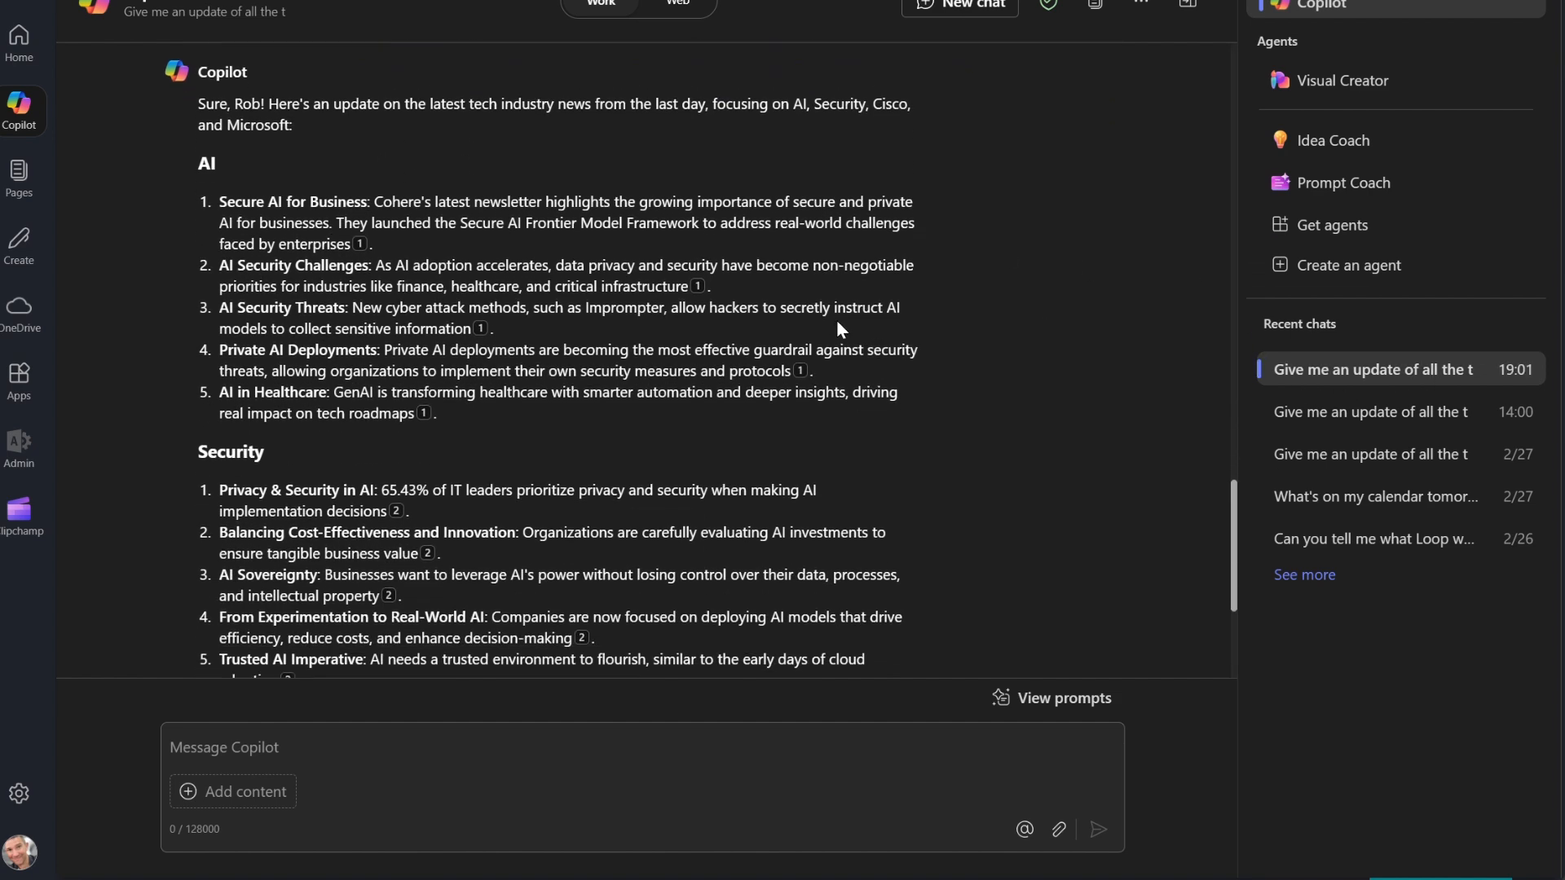